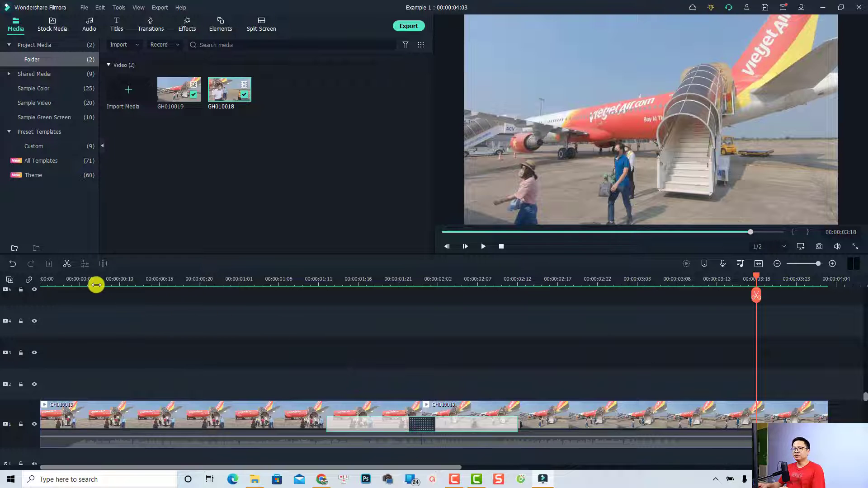
pyautogui.click(80, 280)
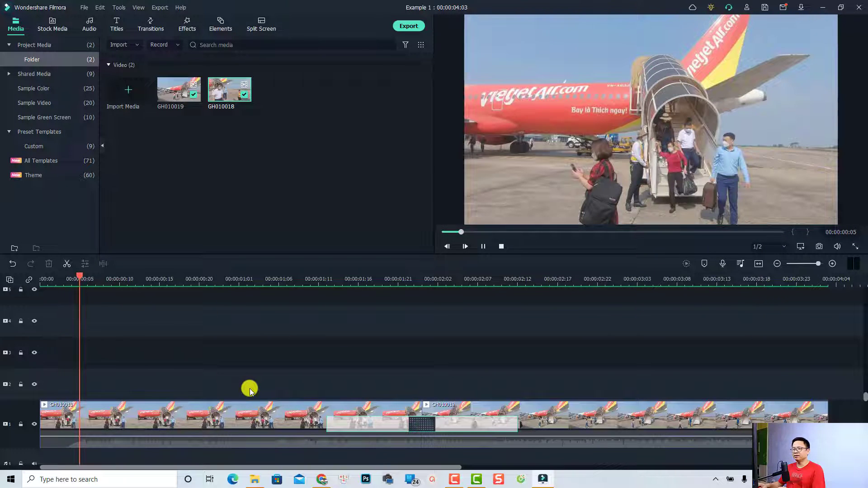
pyautogui.press('space')
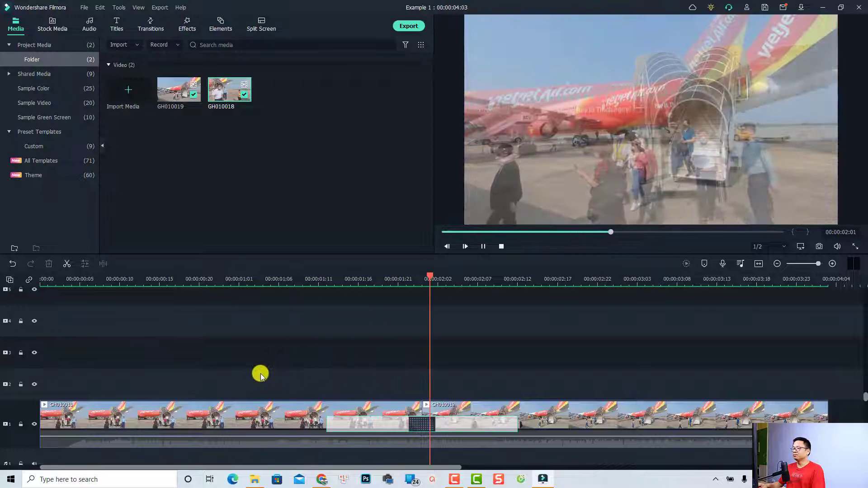
pyautogui.press('space')
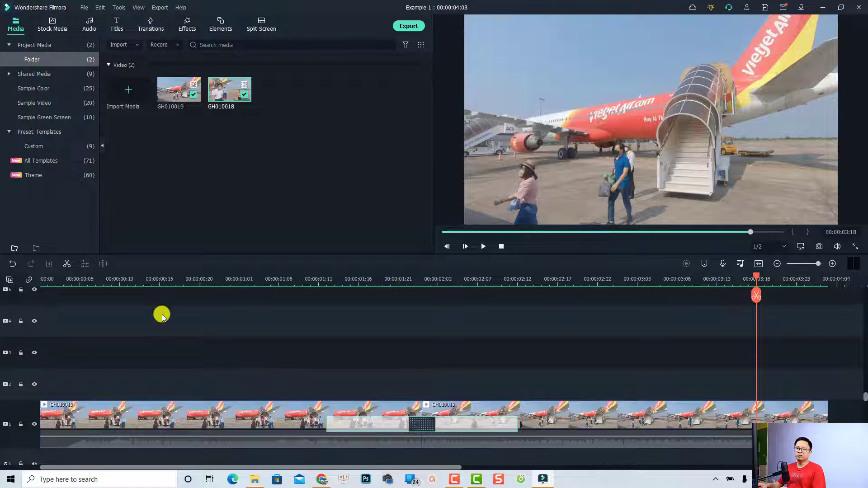
pyautogui.click(111, 283)
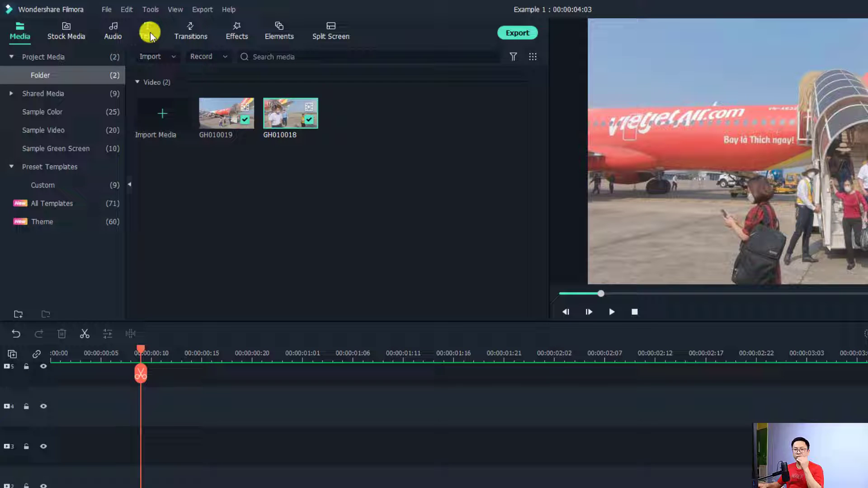
# - Open the Titles library on the Basic category of 173 title templates
pyautogui.click(150, 33)
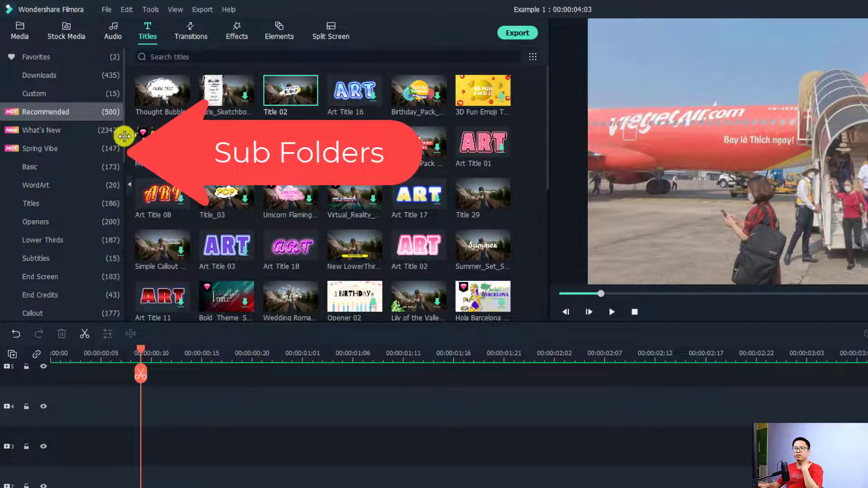
pyautogui.moveTo(124, 137); pyautogui.dragTo(123, 220)
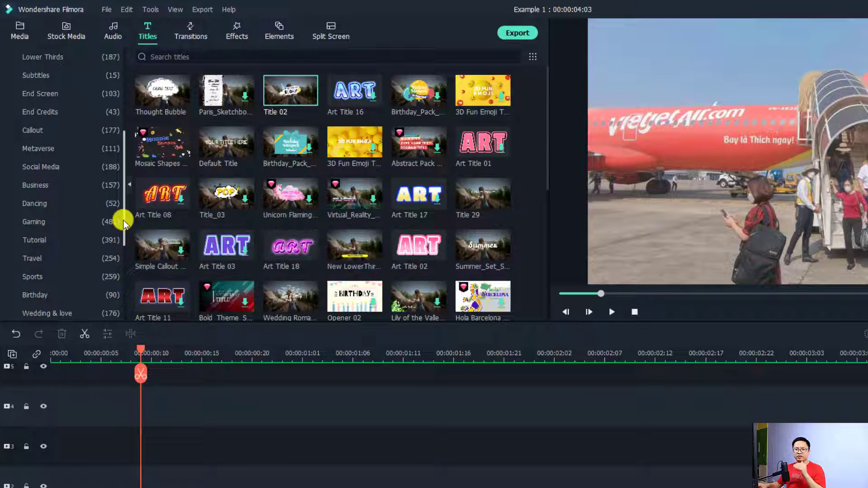
pyautogui.moveTo(123, 220); pyautogui.dragTo(124, 161)
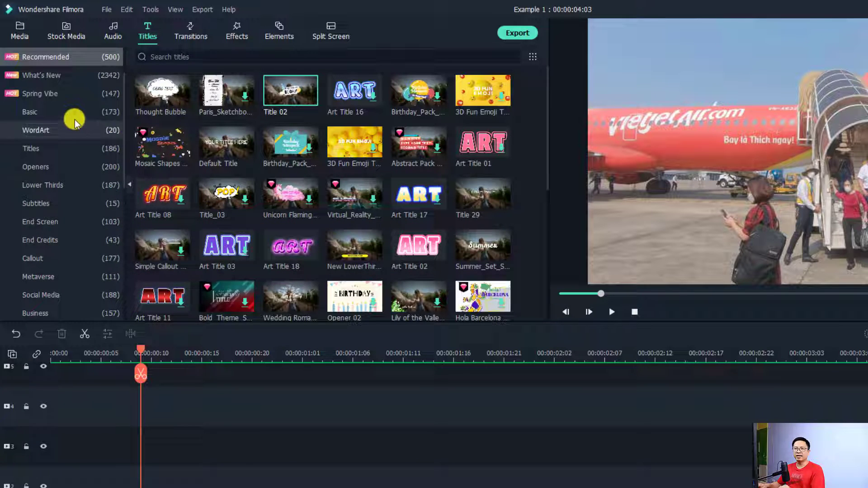
pyautogui.click(48, 111)
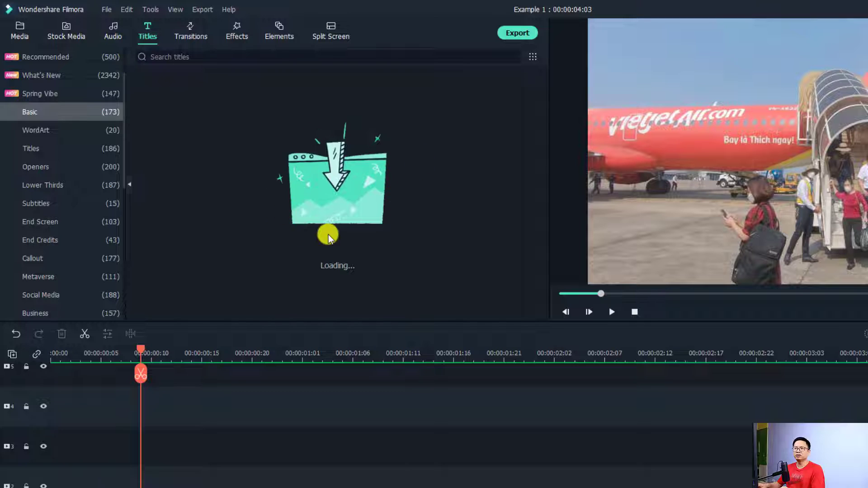
pyautogui.moveTo(376, 206)
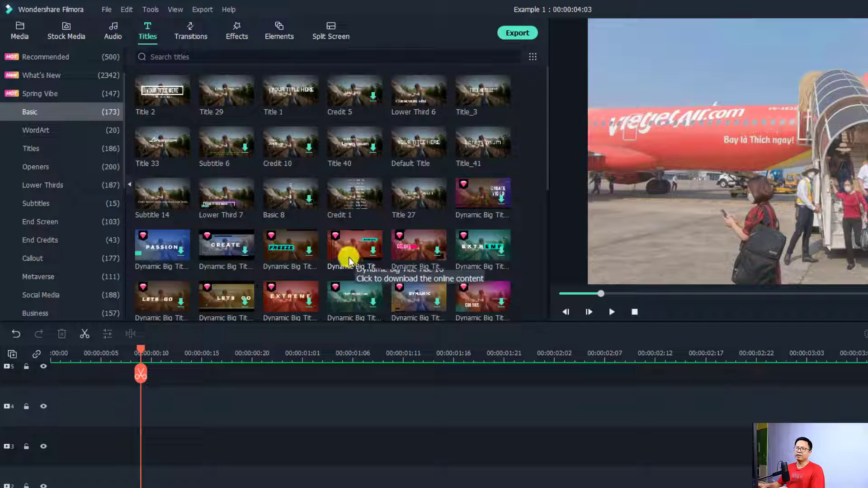
# - Filter the titles list to show only free templates
pyautogui.click(532, 56)
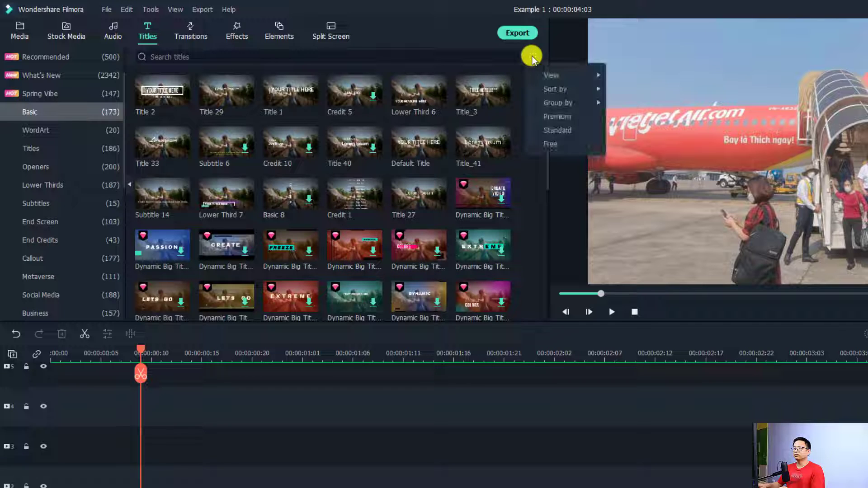
pyautogui.click(546, 145)
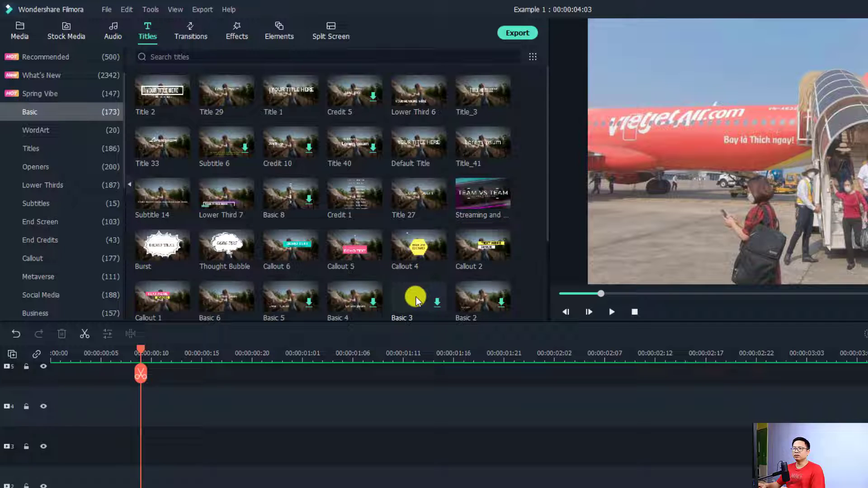
pyautogui.scroll(-1, 430, 293)
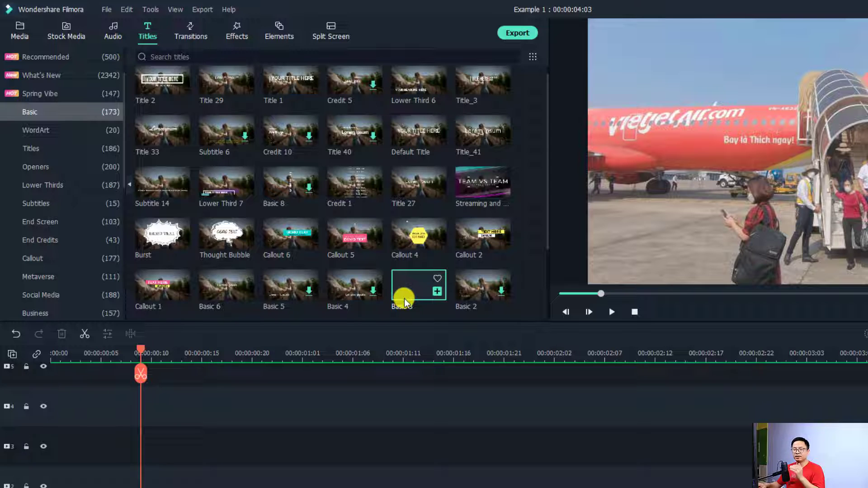
pyautogui.scroll(3, 63, 93)
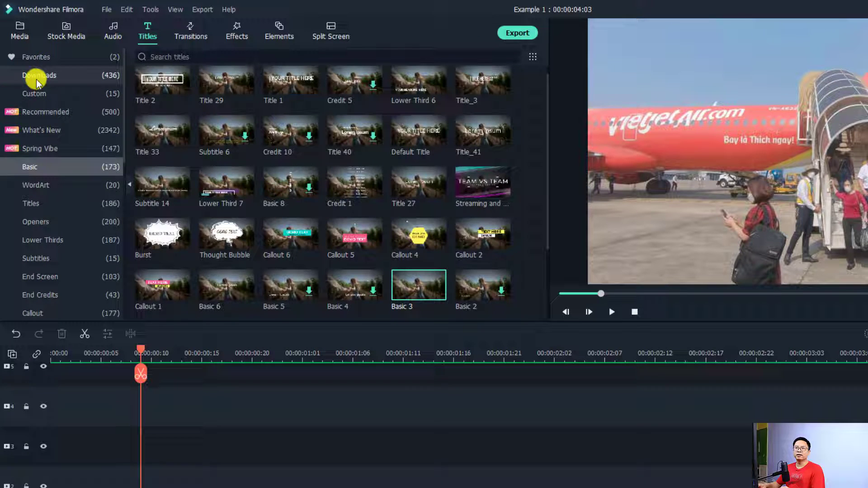
# - Place Cinematic Digital Slideshow Title 06 from Downloads onto track 2 of the timeline
pyautogui.click(36, 78)
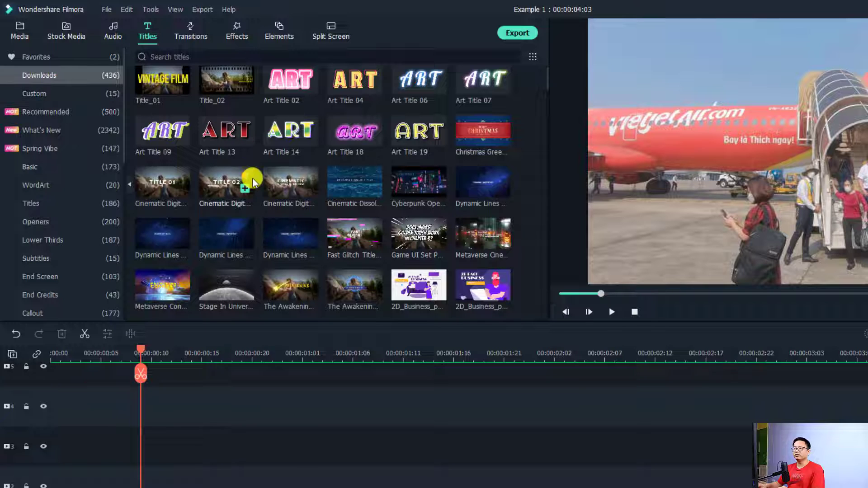
pyautogui.scroll(-5, 378, 249)
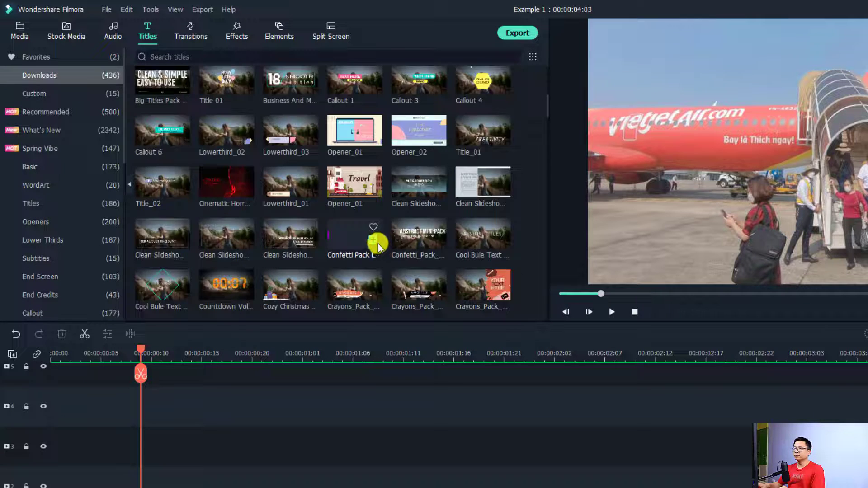
pyautogui.scroll(6, 374, 240)
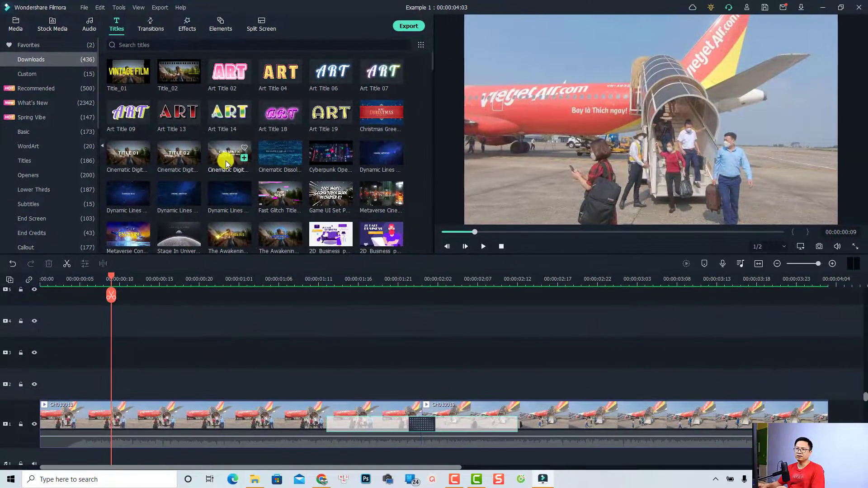
pyautogui.moveTo(227, 164); pyautogui.dragTo(74, 383)
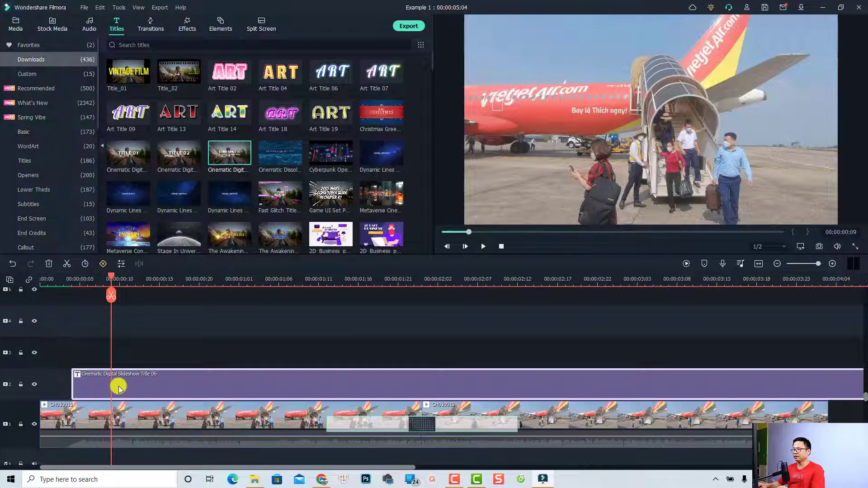
# - Play the airport clips from the start with the title overlay, then select the title clip
pyautogui.scroll(-4, 294, 365)
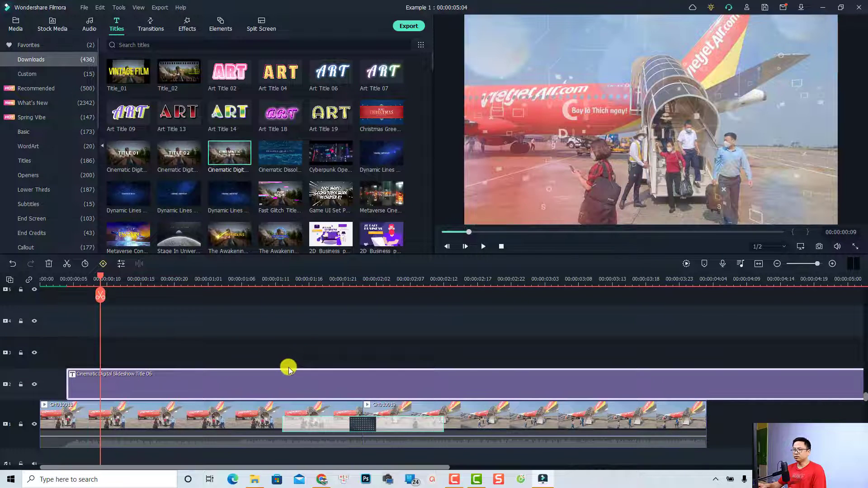
pyautogui.click(51, 283)
pyautogui.click(146, 342)
pyautogui.press('space')
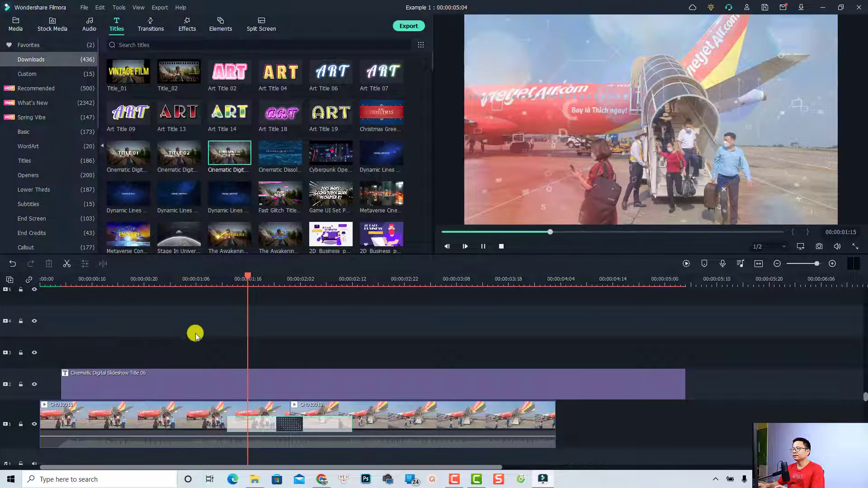
pyautogui.press('space')
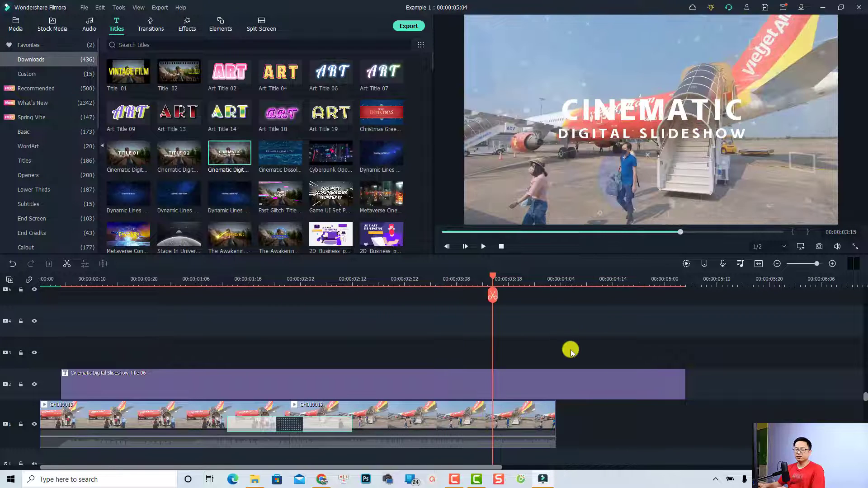
pyautogui.click(530, 379)
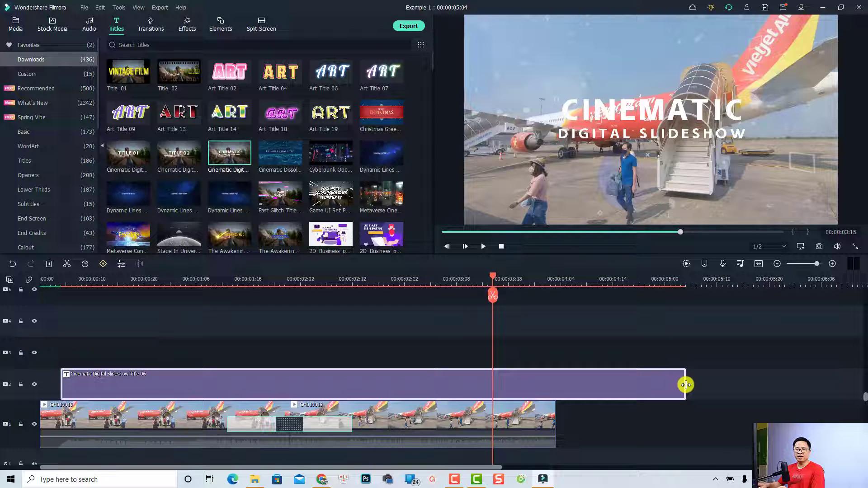
# - Trim the title clip to end before the airport clips and play back to check it
pyautogui.moveTo(686, 384); pyautogui.dragTo(484, 386)
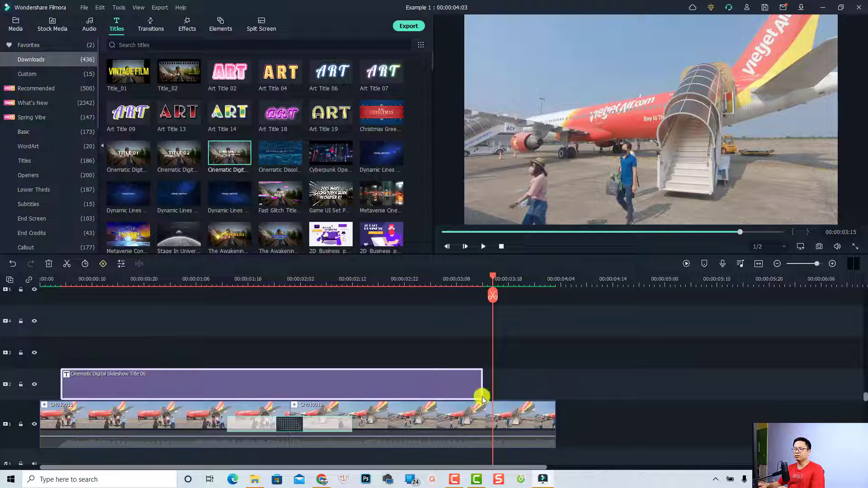
pyautogui.click(55, 279)
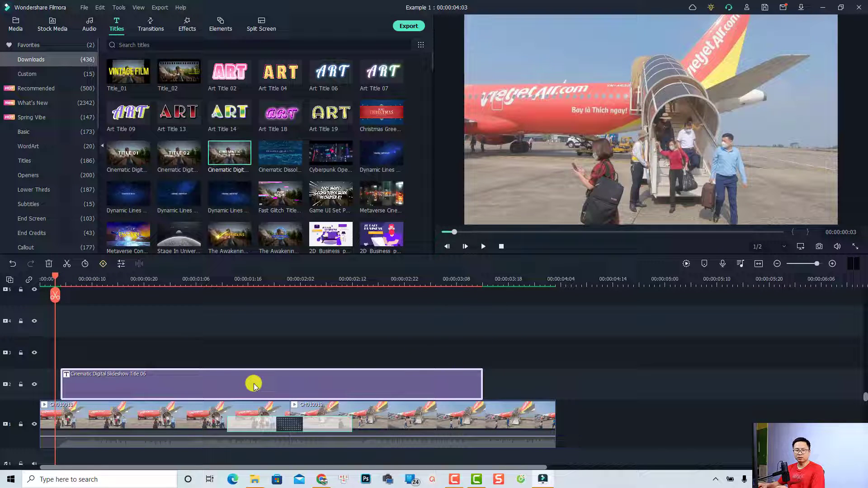
pyautogui.press('space')
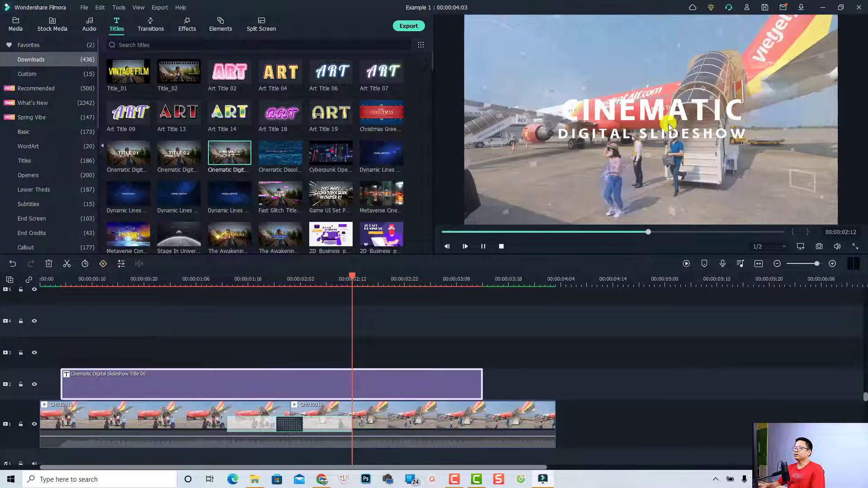
pyautogui.press('space')
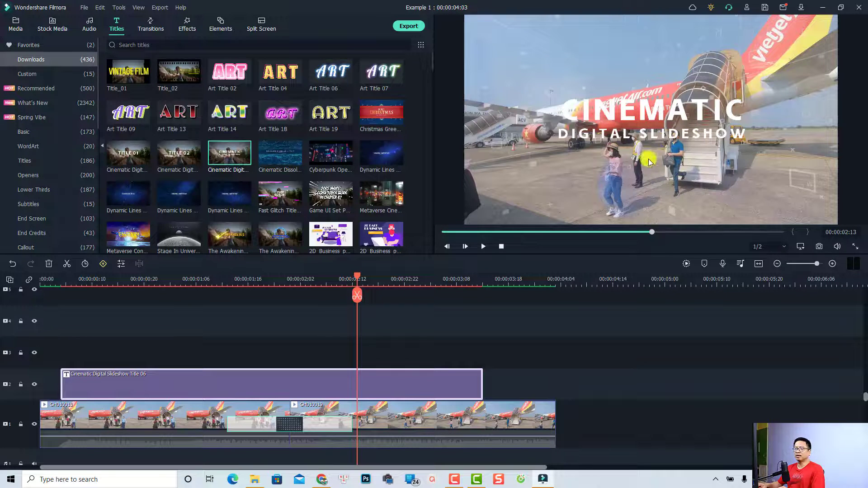
pyautogui.doubleClick(229, 382)
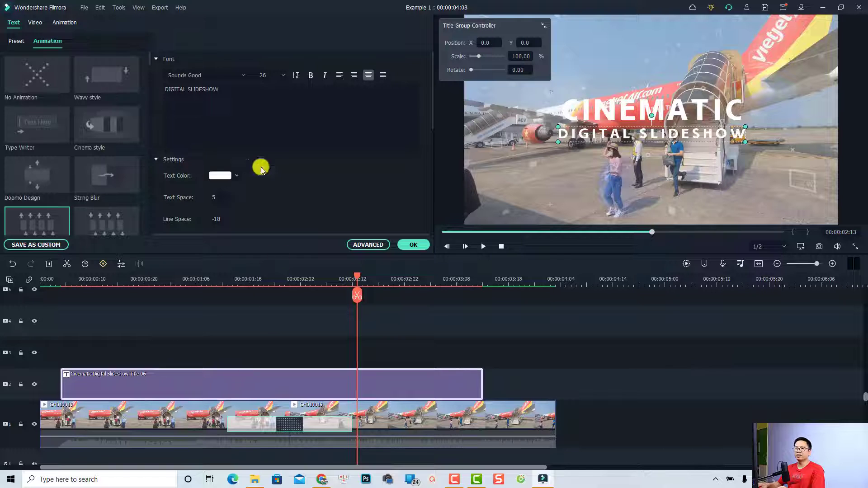
# - Replace the CINEMATIC main title line with the creator's vlog name
pyautogui.click(225, 93)
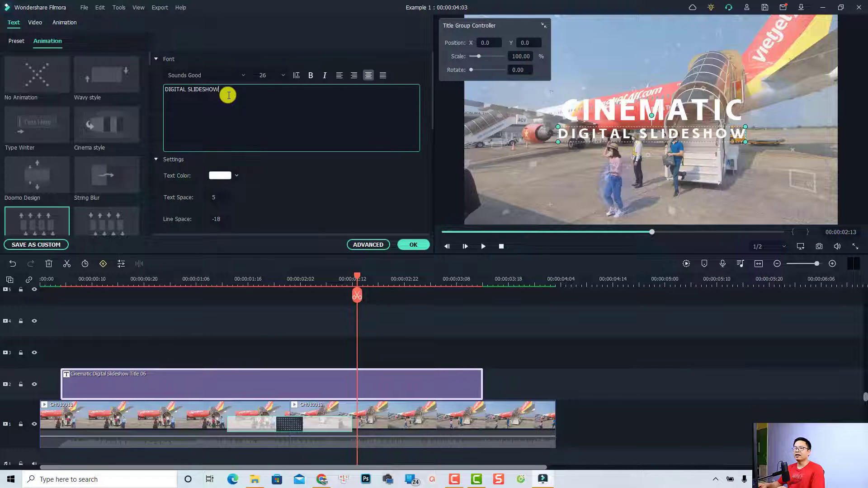
pyautogui.click(614, 113)
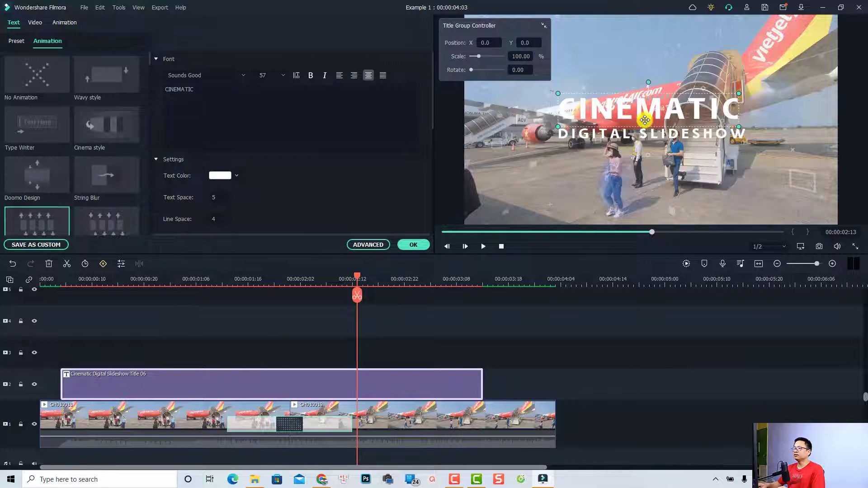
pyautogui.click(249, 100)
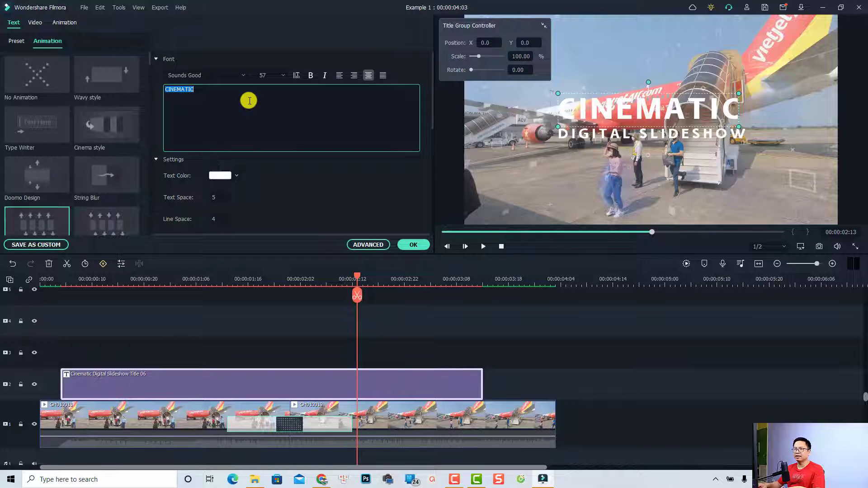
pyautogui.write('Ja')
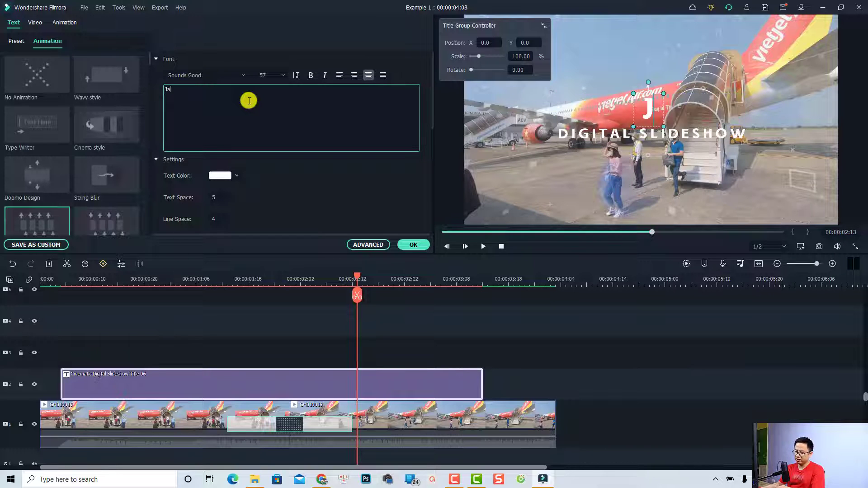
pyautogui.write("cky's Vlog")
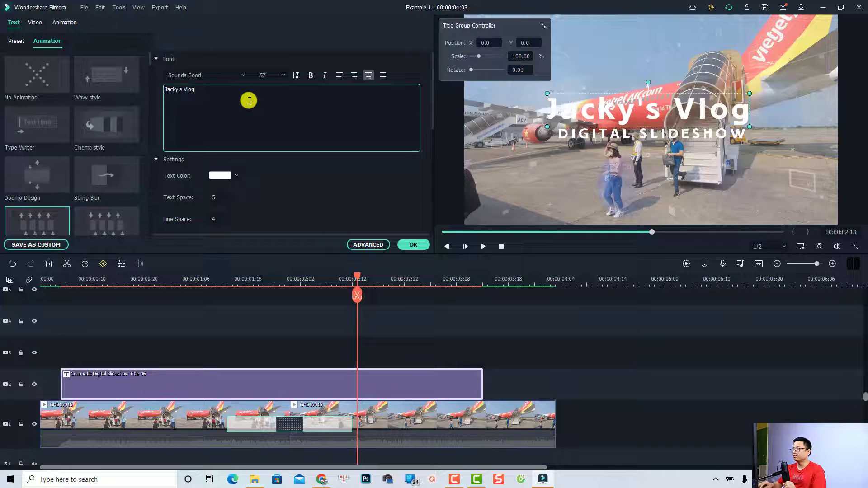
# - Replace the DIGITAL SLIDESHOW subtitle text with 'Fun Travel Video'
pyautogui.click(598, 132)
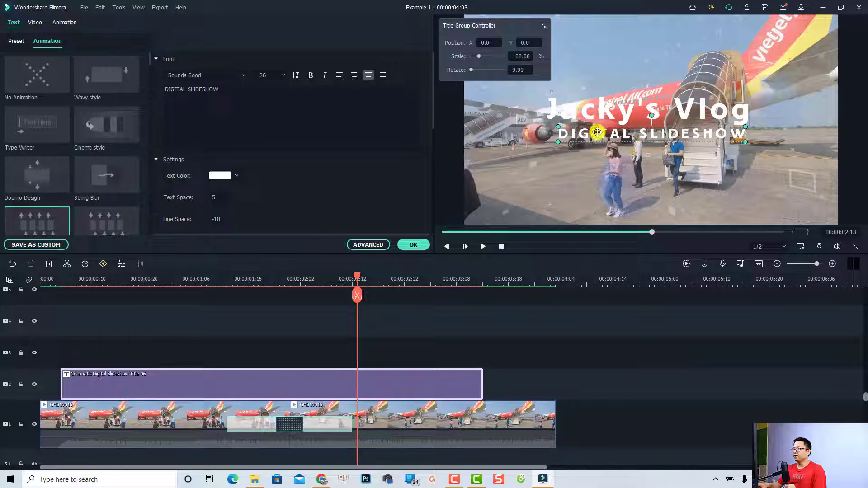
pyautogui.click(271, 113)
pyautogui.hotkey('ctrl', 'a')
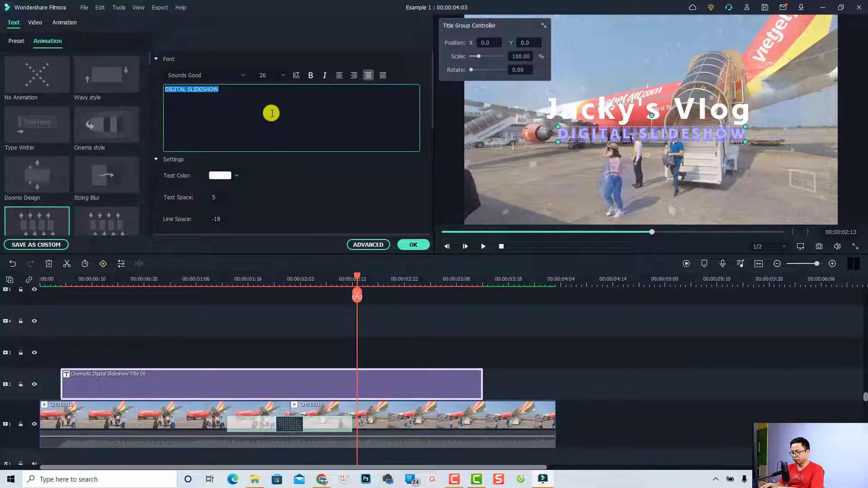
pyautogui.write('Fun Tr')
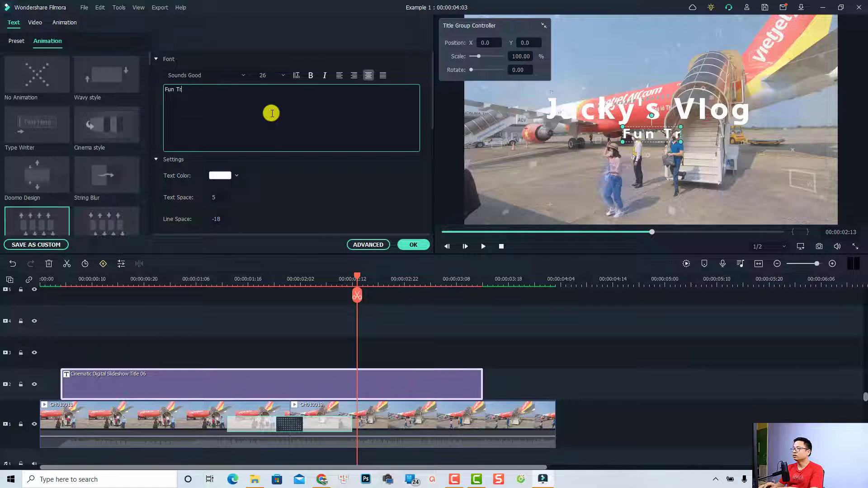
pyautogui.write('avel Video')
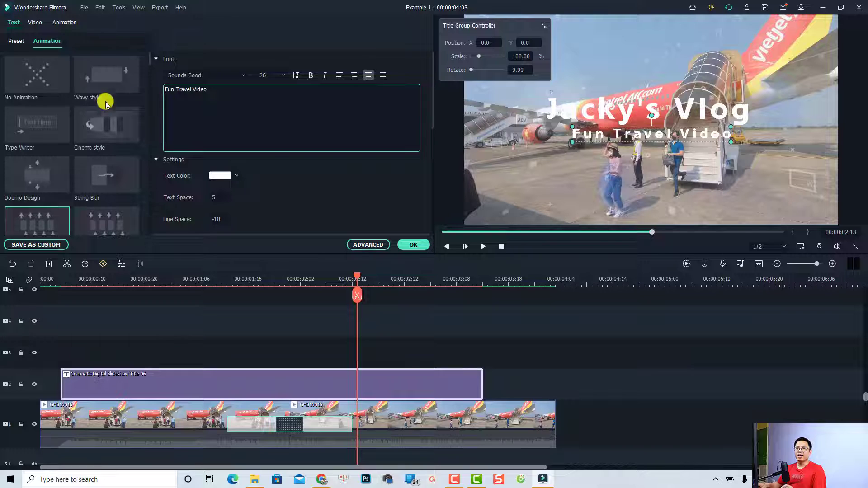
# - Apply the yellow Text style 8 preset to the subtitle after trying Text style 16
pyautogui.click(16, 41)
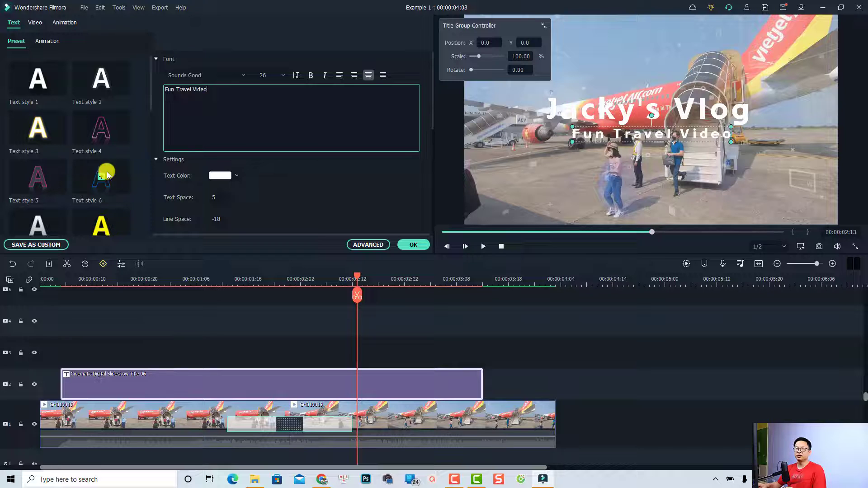
pyautogui.scroll(-4, 90, 200)
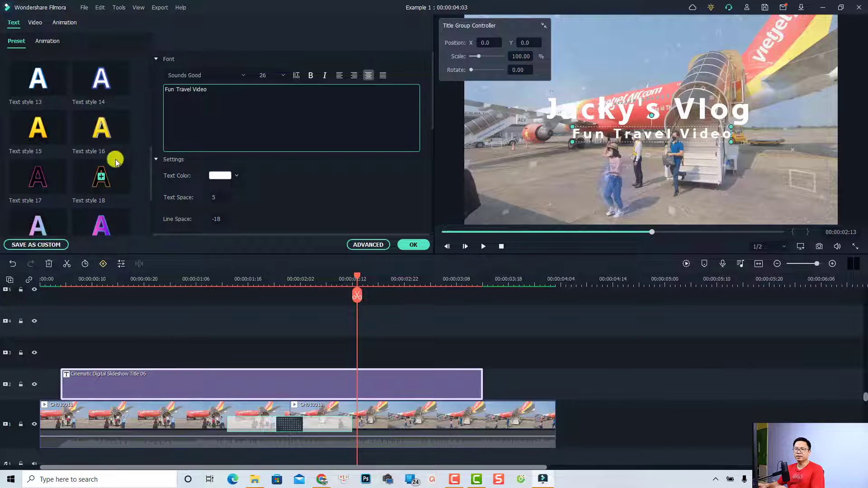
pyautogui.click(119, 130)
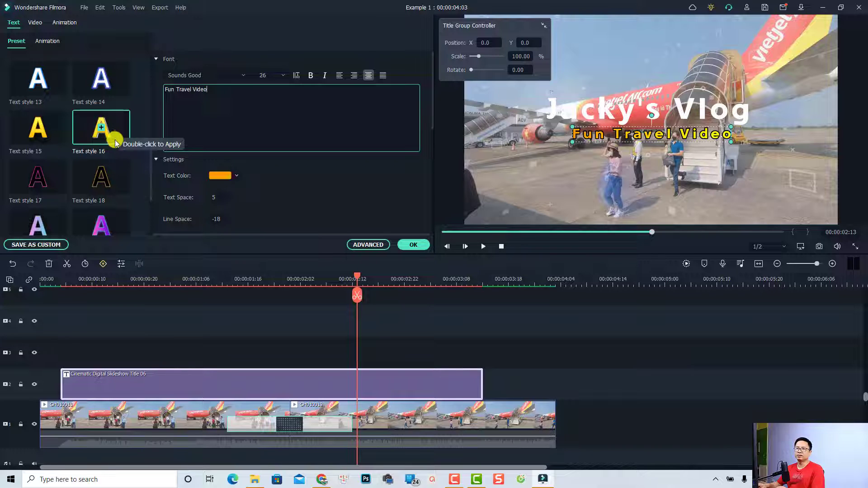
pyautogui.scroll(5, 116, 139)
pyautogui.click(121, 226)
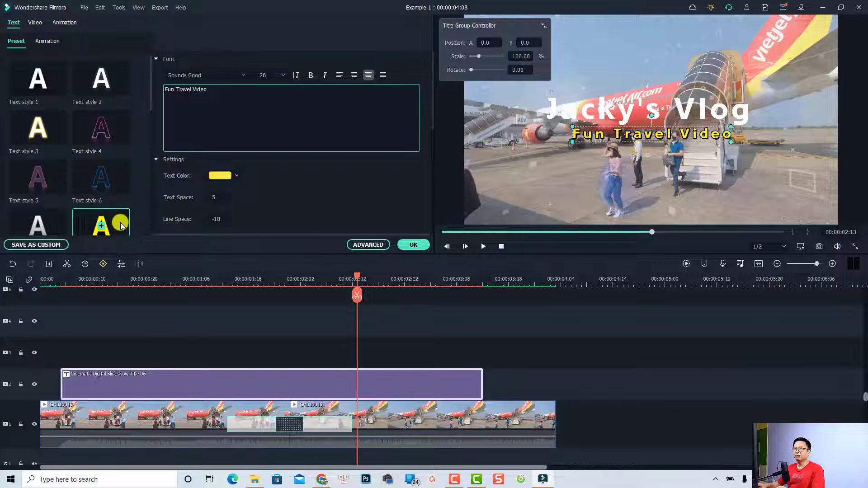
pyautogui.scroll(-3, 121, 221)
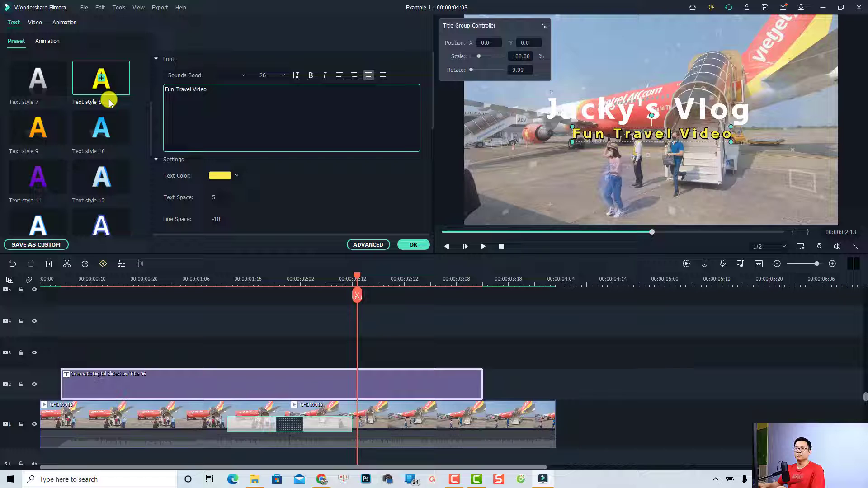
pyautogui.click(595, 113)
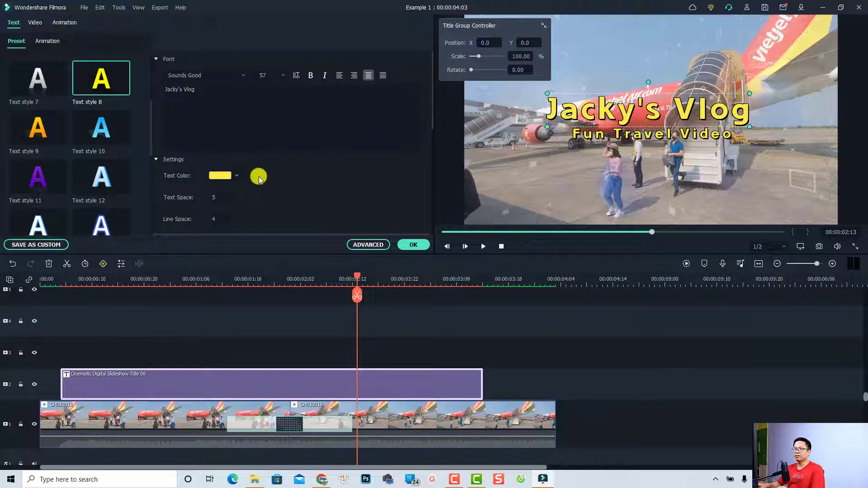
# - Recolour the main title line pure red (#ff0000), after first trying blue
pyautogui.click(236, 175)
pyautogui.click(232, 240)
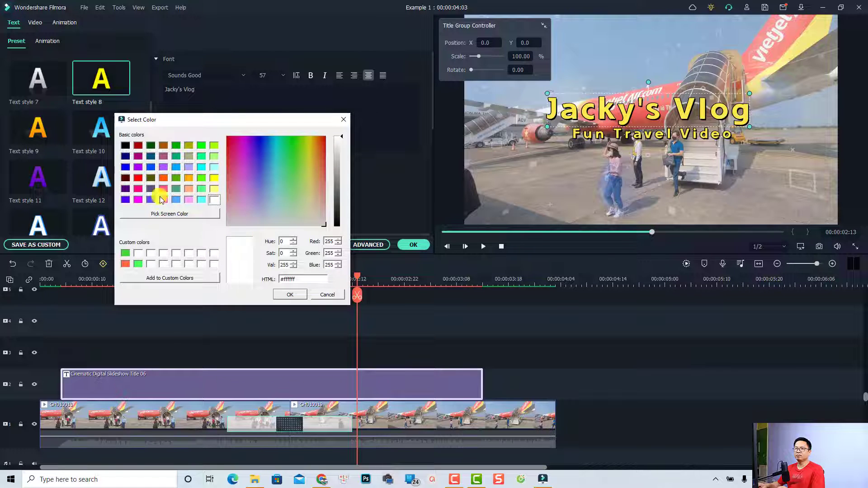
pyautogui.click(151, 167)
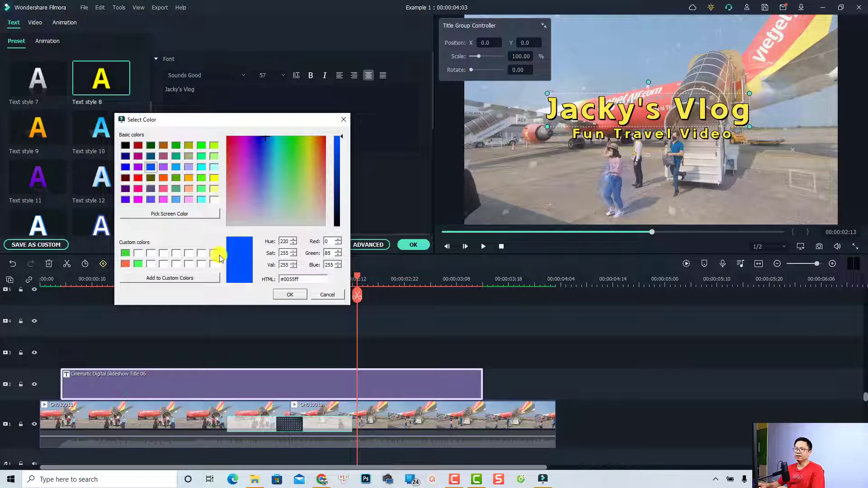
pyautogui.click(290, 295)
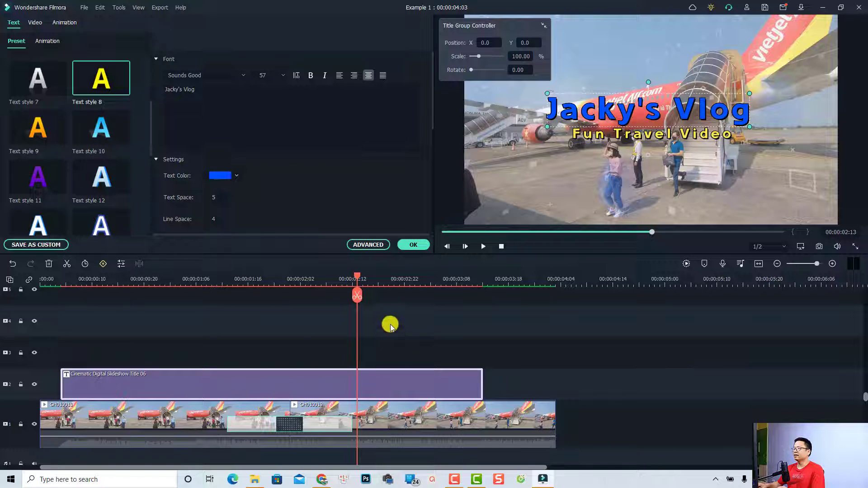
pyautogui.click(236, 176)
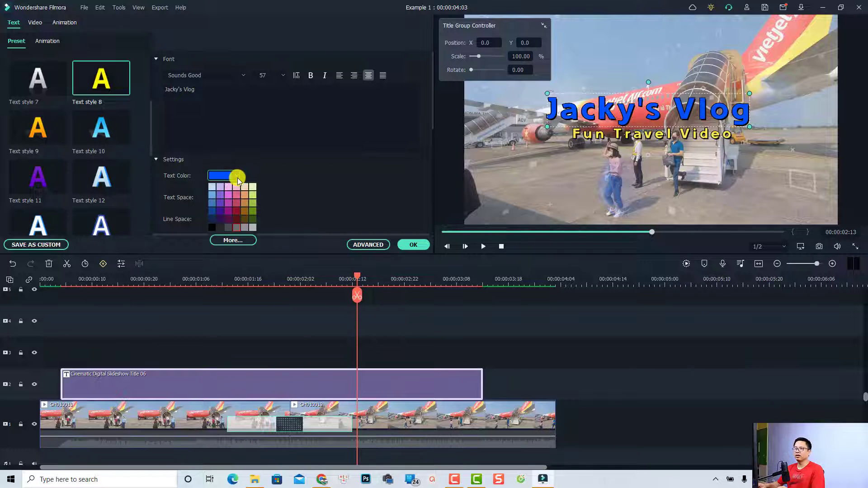
pyautogui.click(232, 240)
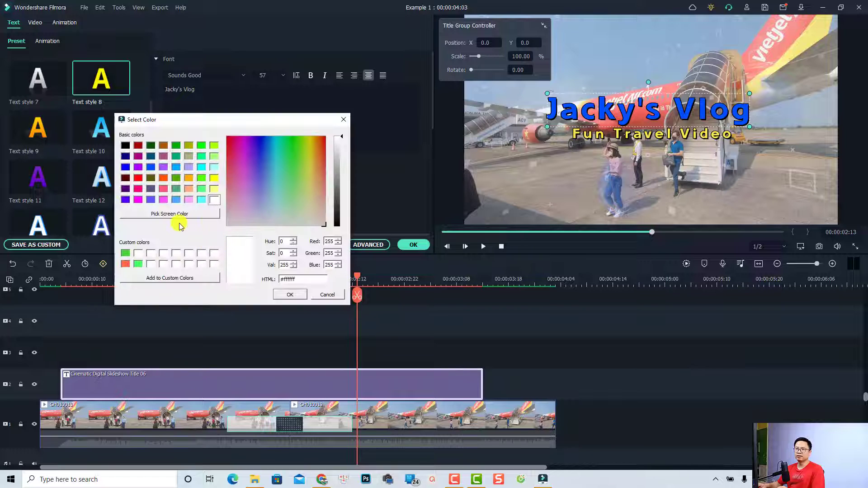
pyautogui.click(138, 189)
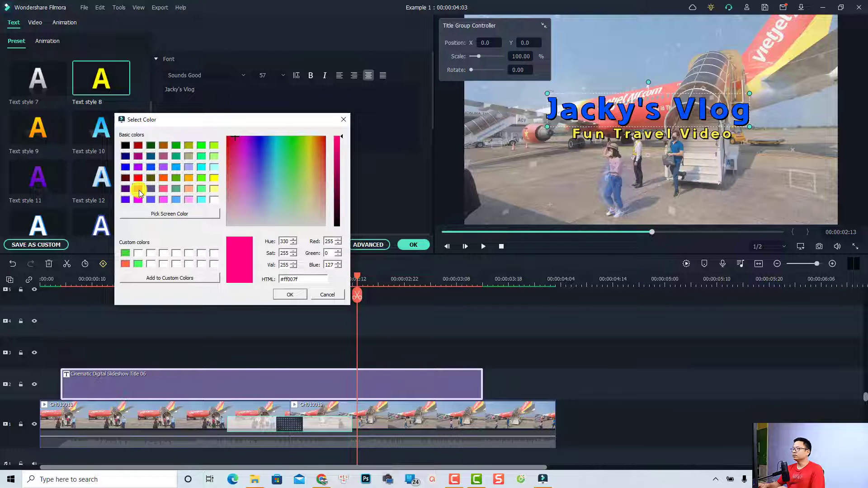
pyautogui.click(138, 177)
pyautogui.click(290, 295)
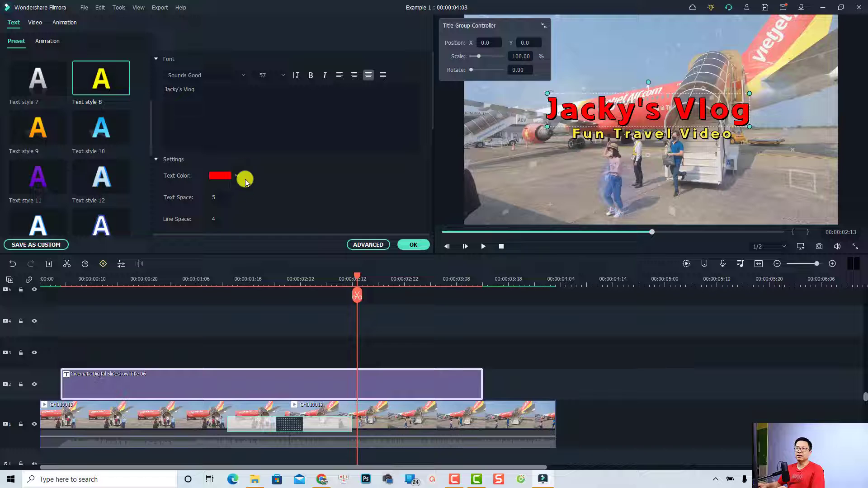
pyautogui.click(208, 76)
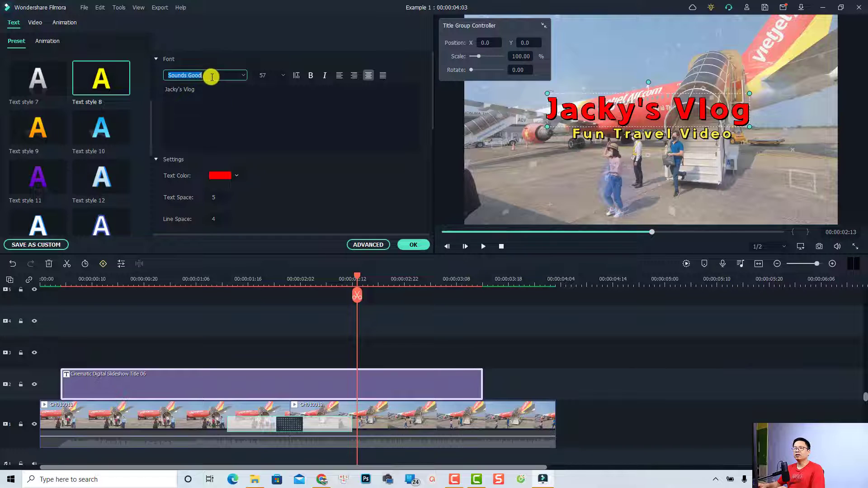
# - Make the main title bold at size 57 and raise its text space from 5 to 6
pyautogui.click(243, 80)
pyautogui.click(265, 75)
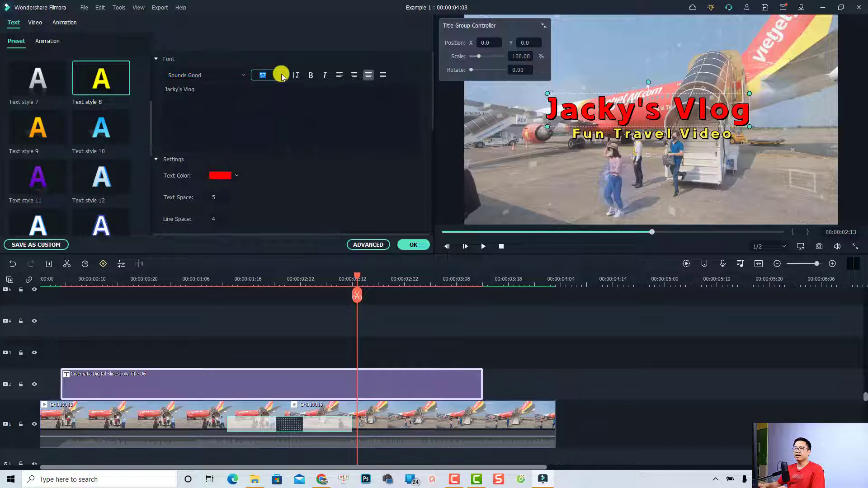
pyautogui.click(310, 75)
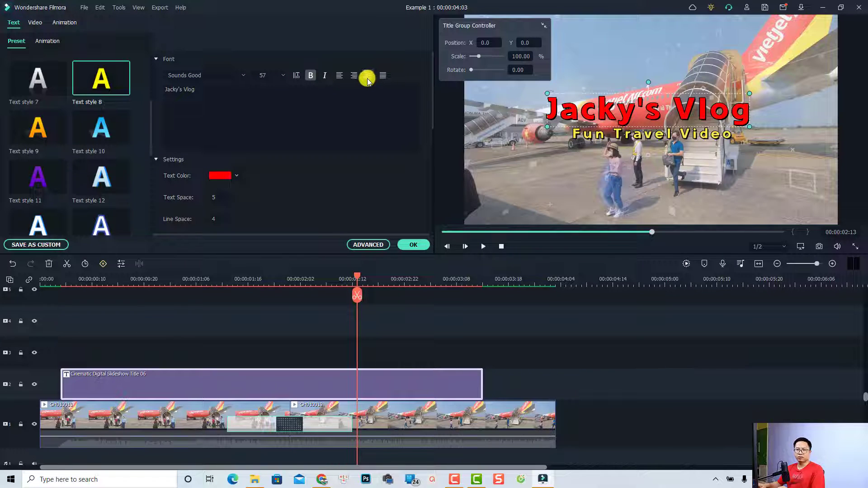
pyautogui.moveTo(430, 123); pyautogui.dragTo(432, 153)
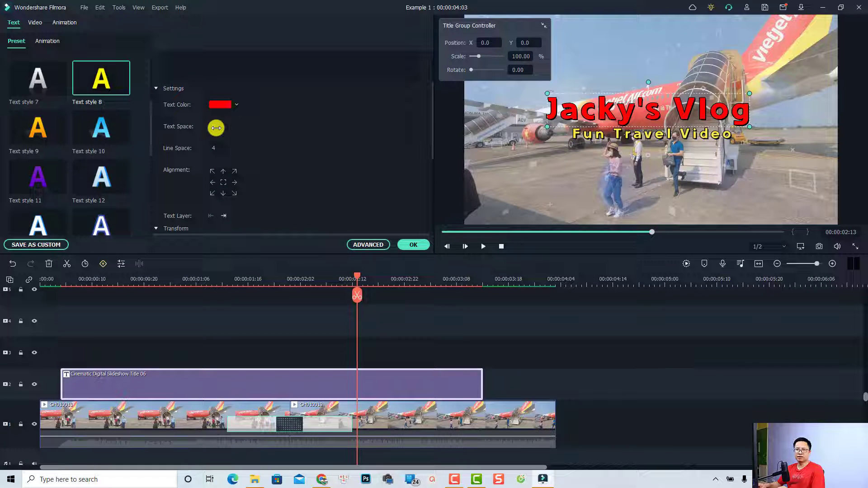
pyautogui.moveTo(219, 128); pyautogui.dragTo(219, 131)
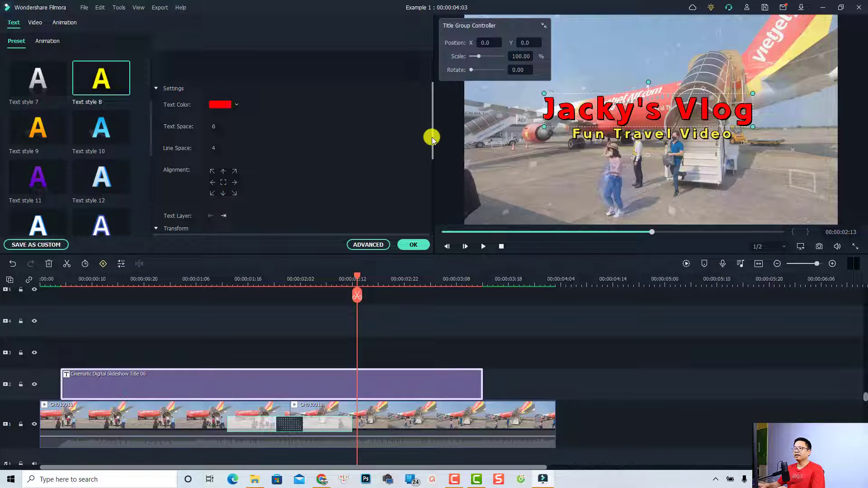
pyautogui.moveTo(433, 137); pyautogui.dragTo(433, 178)
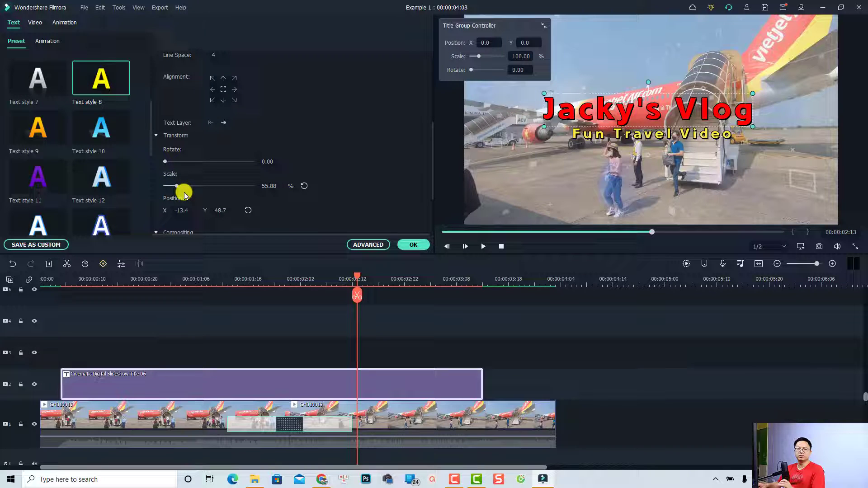
# - In Advanced Text Edit, select the main title layer, then the subtitle, then the main title again
pyautogui.click(364, 245)
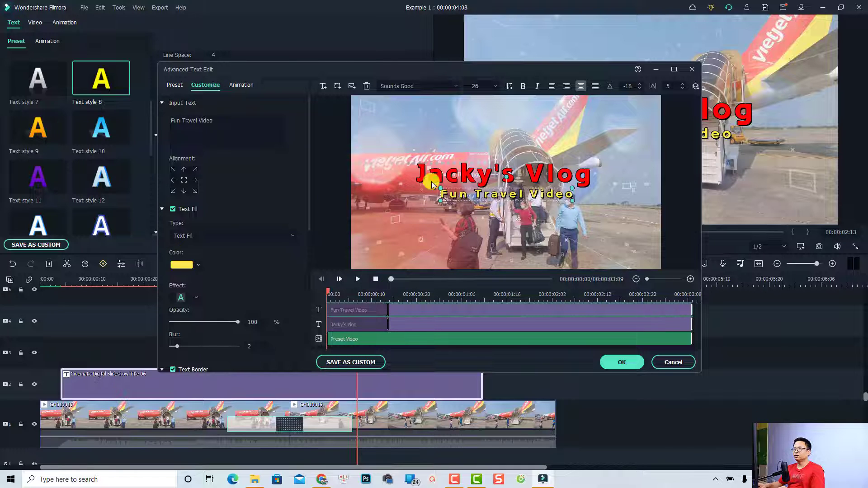
pyautogui.click(468, 177)
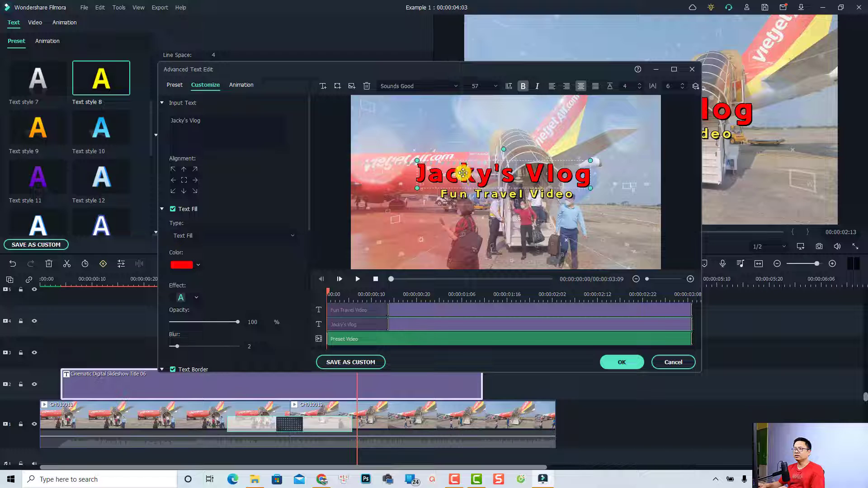
pyautogui.click(416, 312)
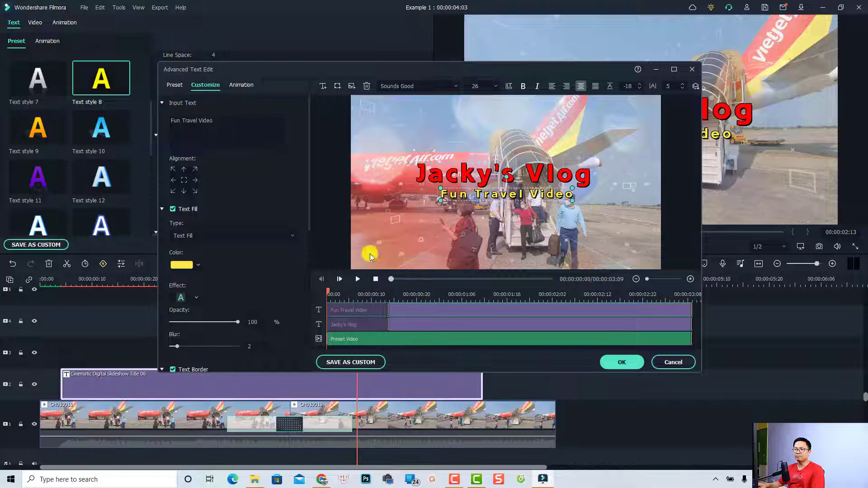
pyautogui.click(472, 179)
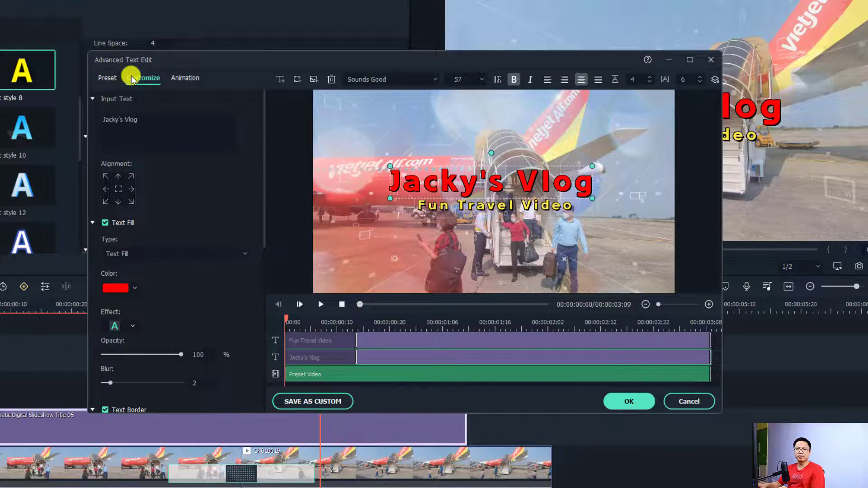
# - Keep the main title's plain text fill type and adjust its fill opacity
pyautogui.scroll(-2, 264, 170)
pyautogui.scroll(-5, 262, 185)
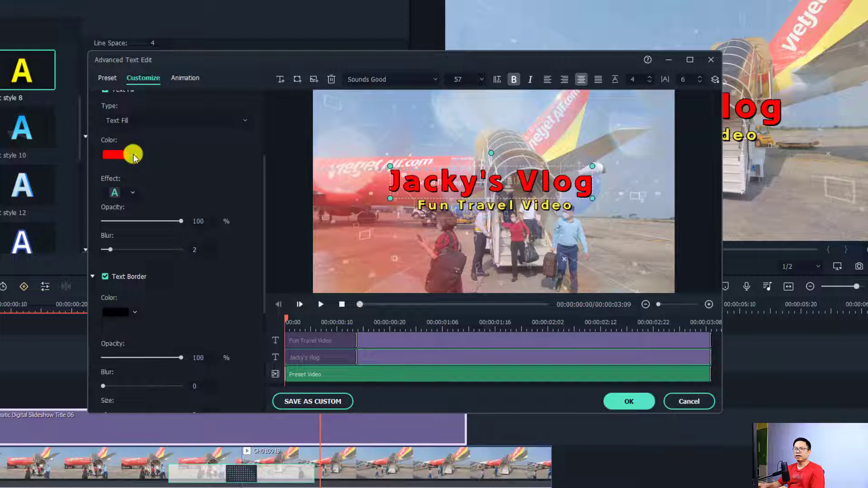
pyautogui.click(131, 155)
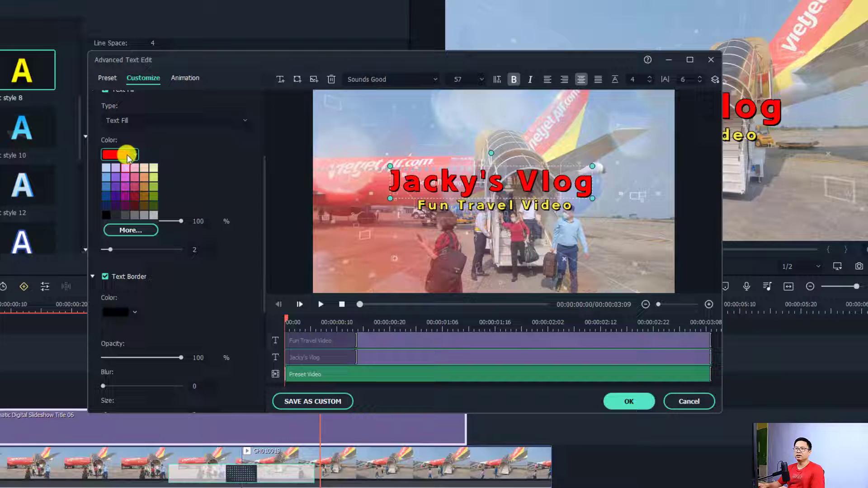
pyautogui.click(145, 120)
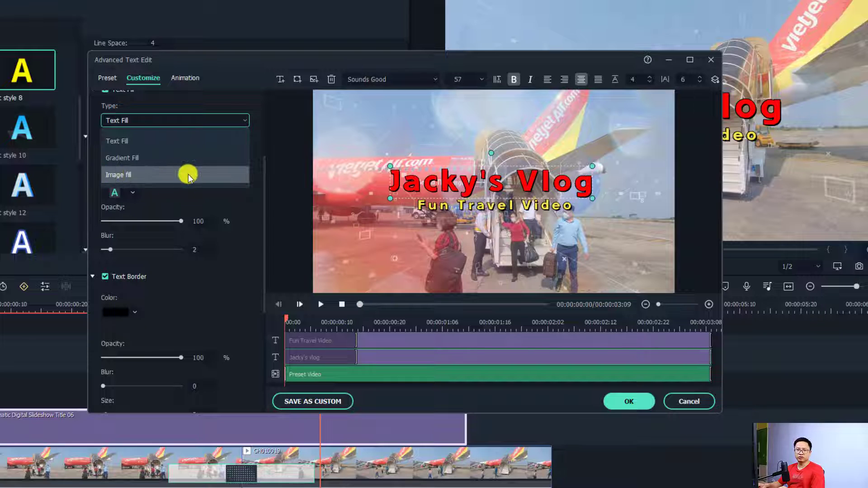
pyautogui.click(263, 203)
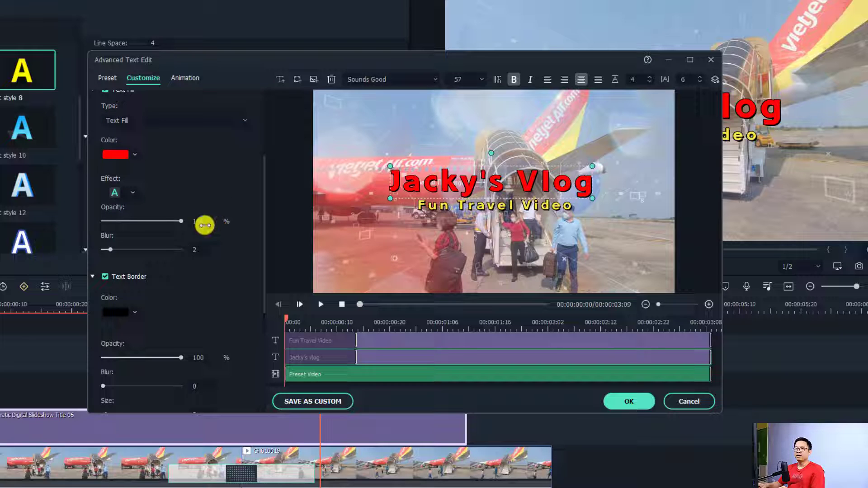
pyautogui.moveTo(182, 222)
pyautogui.mouseDown()
pyautogui.moveTo(149, 225)
pyautogui.moveTo(186, 229)
pyautogui.mouseUp()
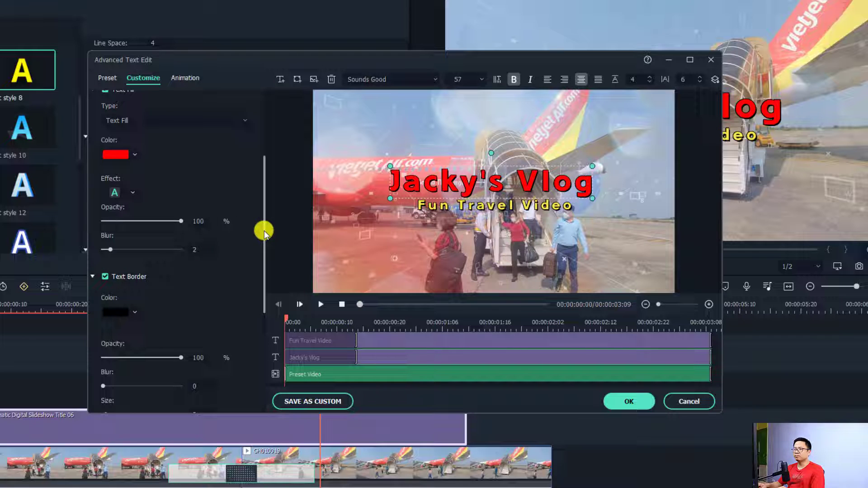
# - Give the main title a white (#ffffff) border and raise the border size from 2 to 6
pyautogui.scroll(-3, 263, 232)
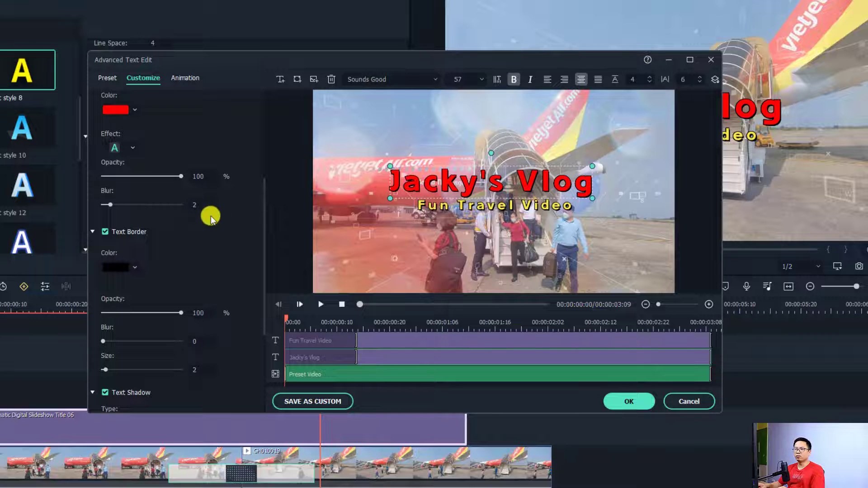
pyautogui.click(131, 269)
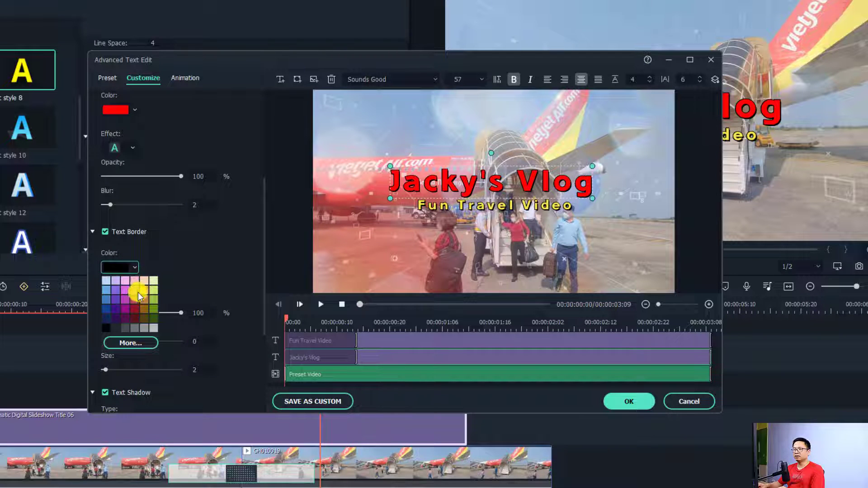
pyautogui.click(126, 346)
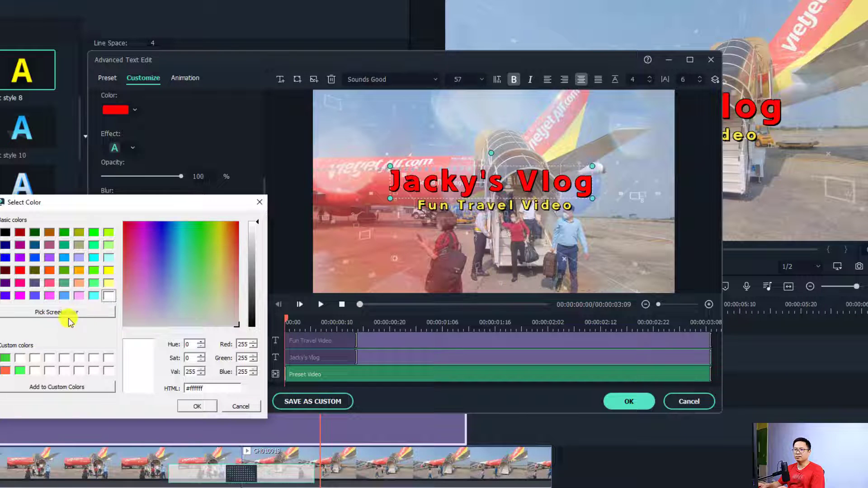
pyautogui.click(197, 406)
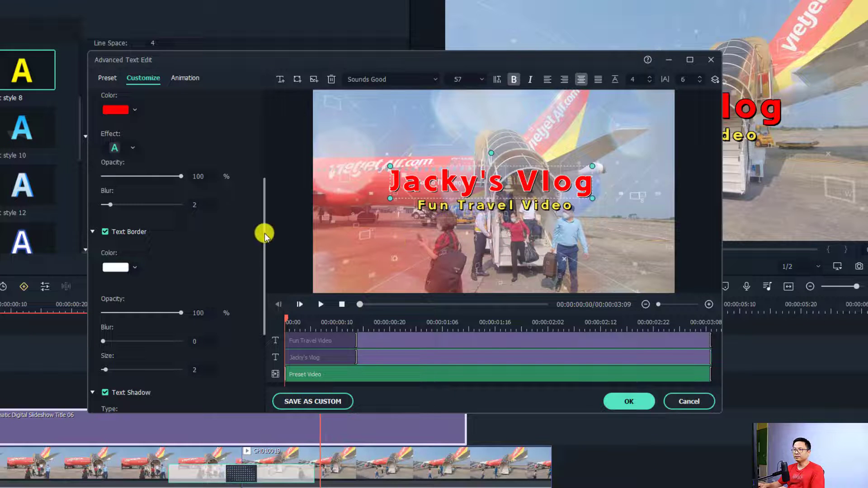
pyautogui.scroll(-2, 262, 236)
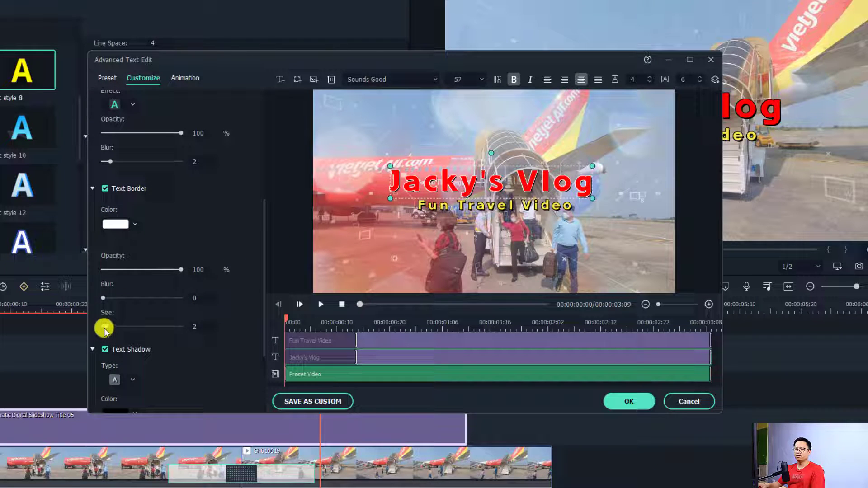
pyautogui.moveTo(114, 329); pyautogui.dragTo(116, 329)
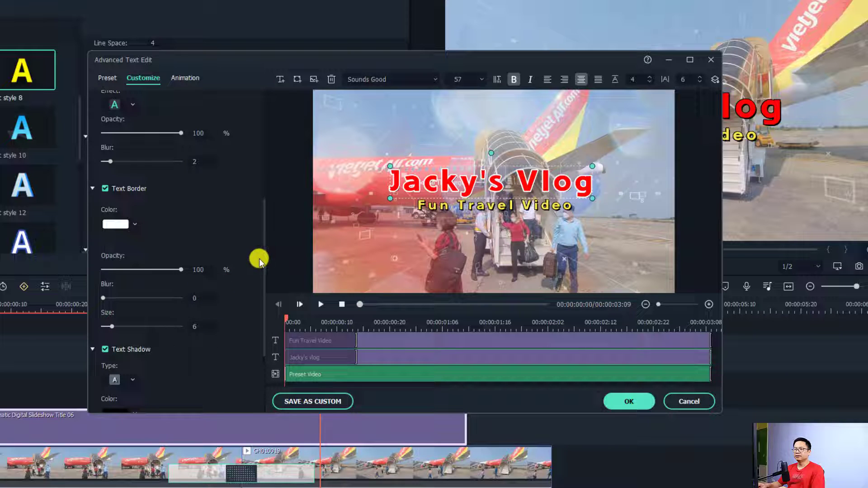
pyautogui.moveTo(265, 259); pyautogui.dragTo(264, 322)
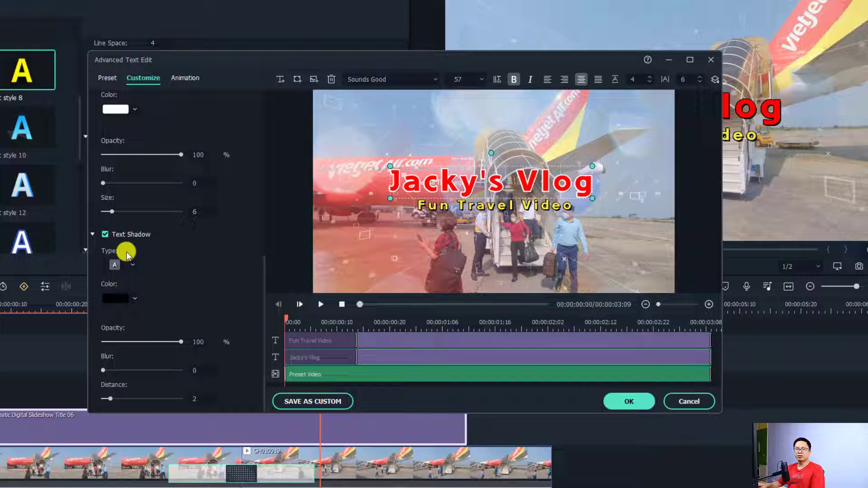
# - Give the title a black drop shadow with blur 1 and distance 4, then preview it
pyautogui.click(105, 234)
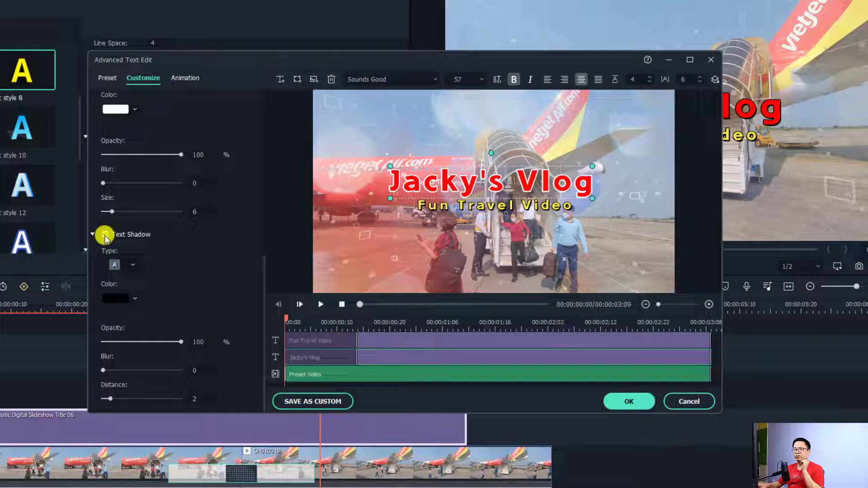
pyautogui.click(131, 265)
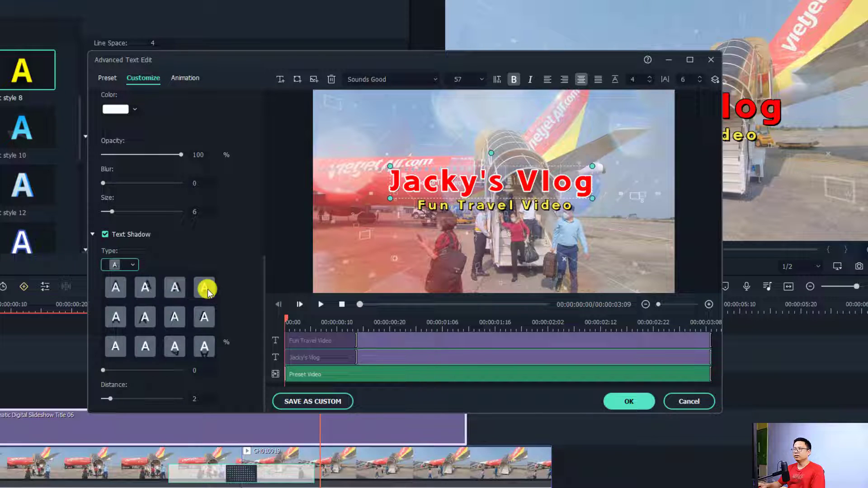
pyautogui.click(207, 288)
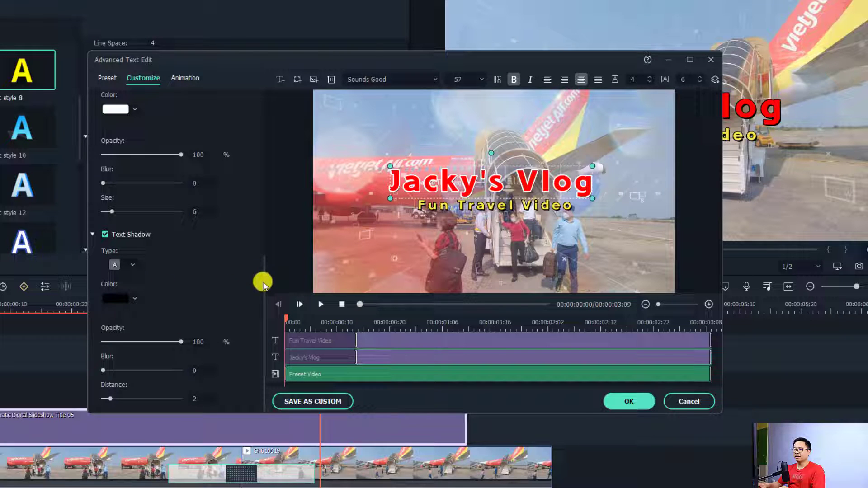
pyautogui.moveTo(111, 402); pyautogui.dragTo(121, 402)
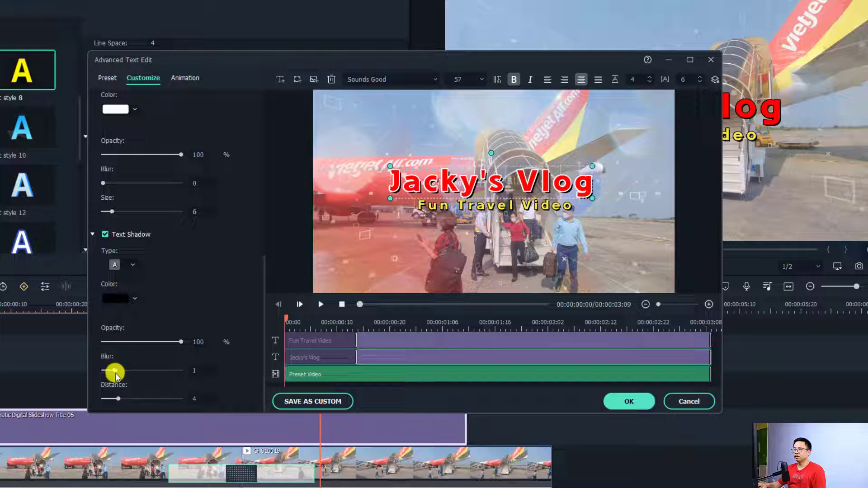
pyautogui.press('space')
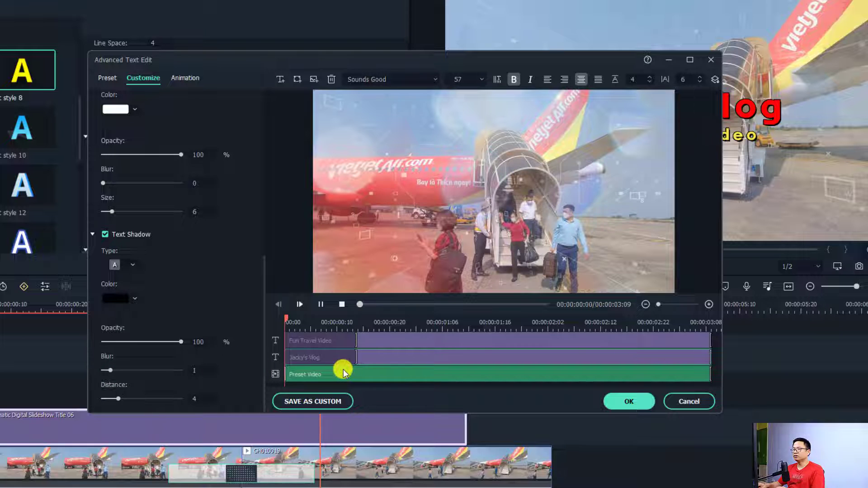
pyautogui.press('space')
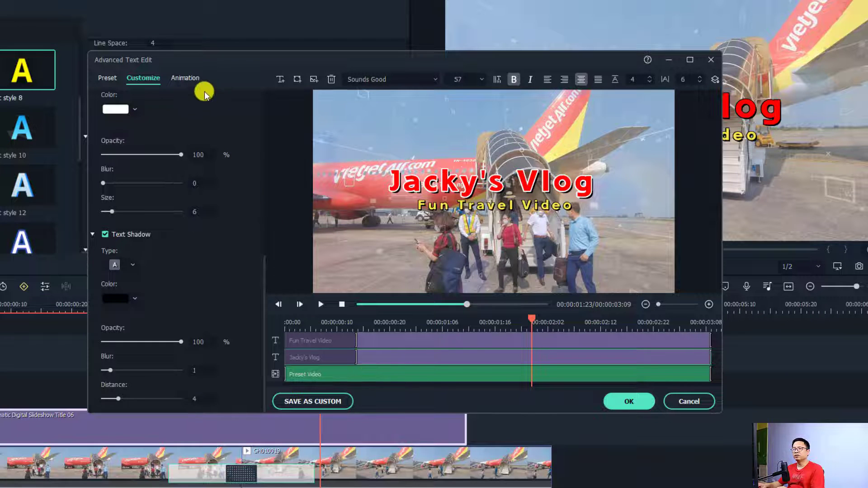
# - Apply the RichTick animation to the Fun Travel Video subtitle and Cinema style to Jacky's Vlog
pyautogui.click(185, 79)
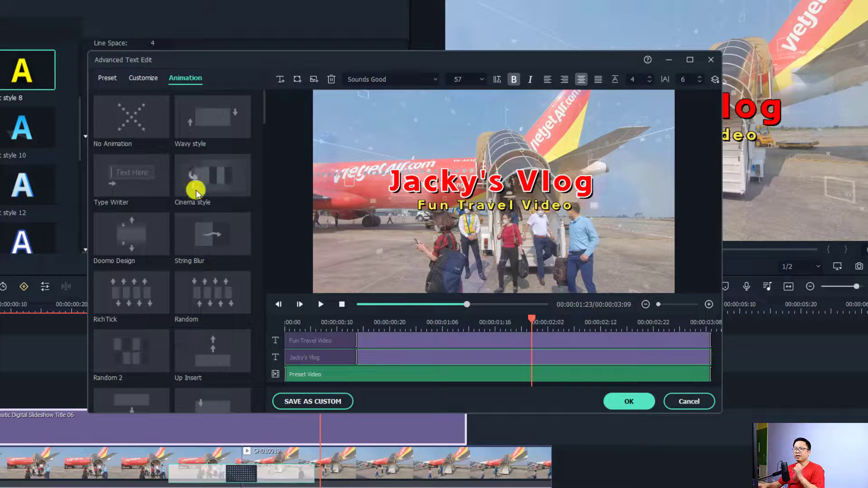
pyautogui.click(374, 341)
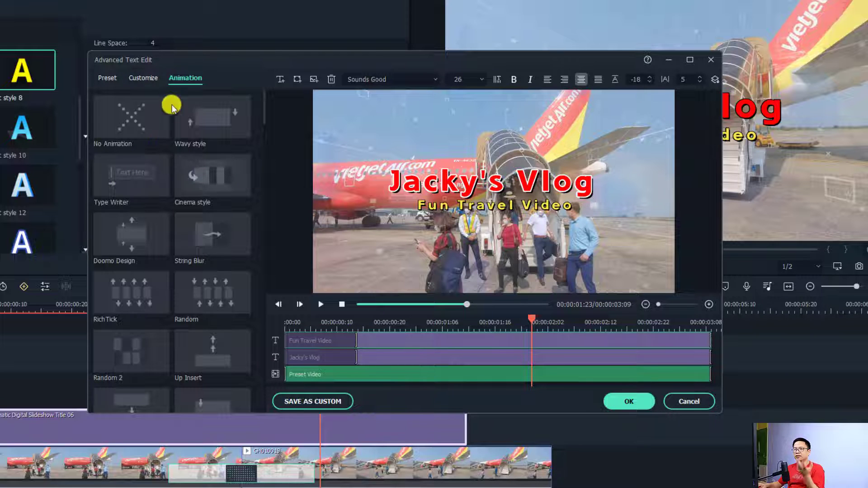
pyautogui.click(126, 300)
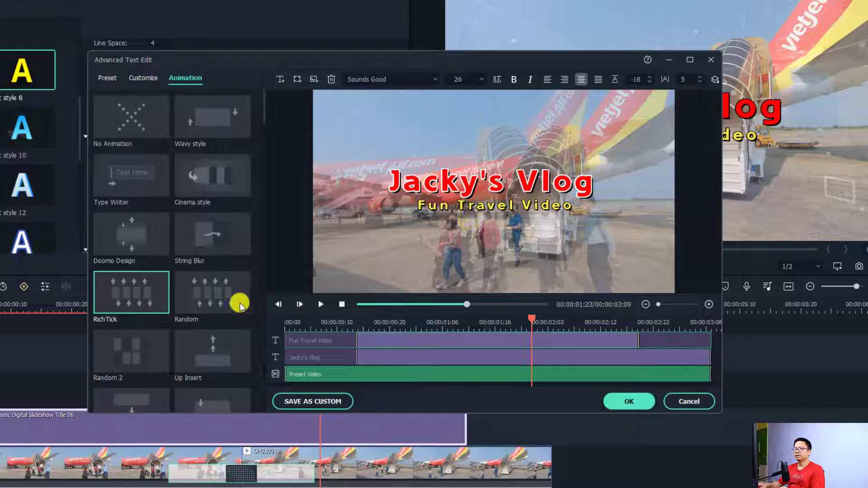
pyautogui.click(486, 192)
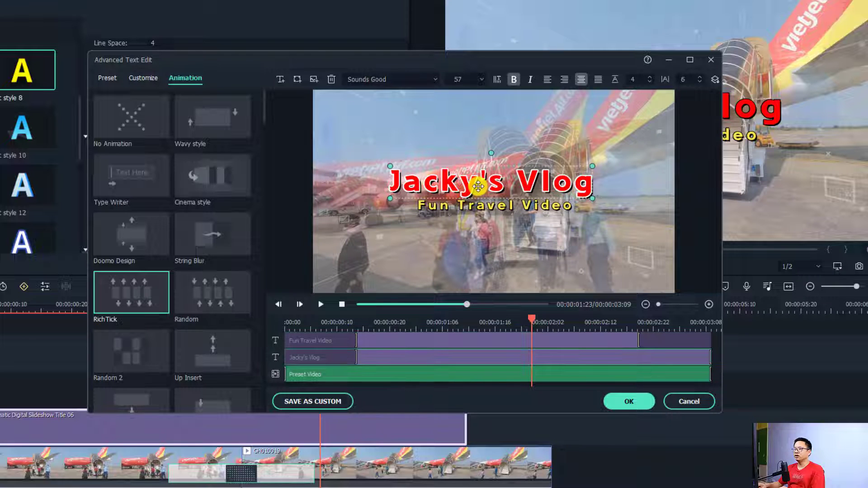
pyautogui.click(208, 182)
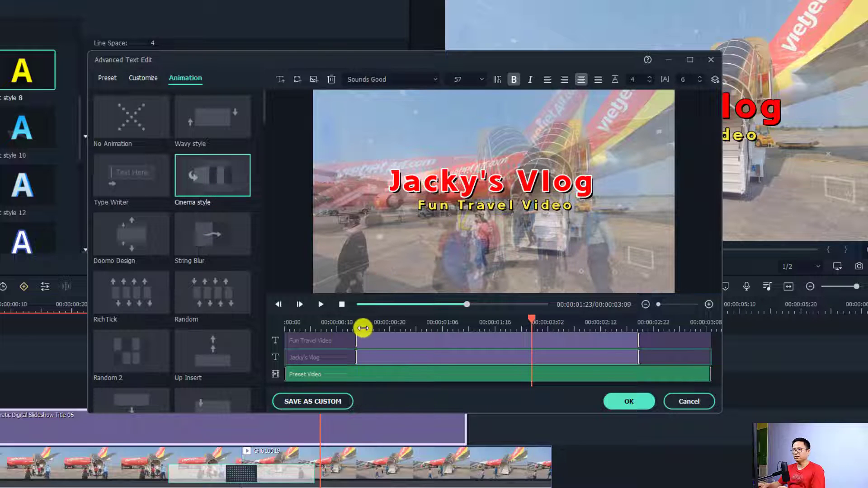
# - Stretch the subtitle and title animation start and end points across more of the clip
pyautogui.click(341, 325)
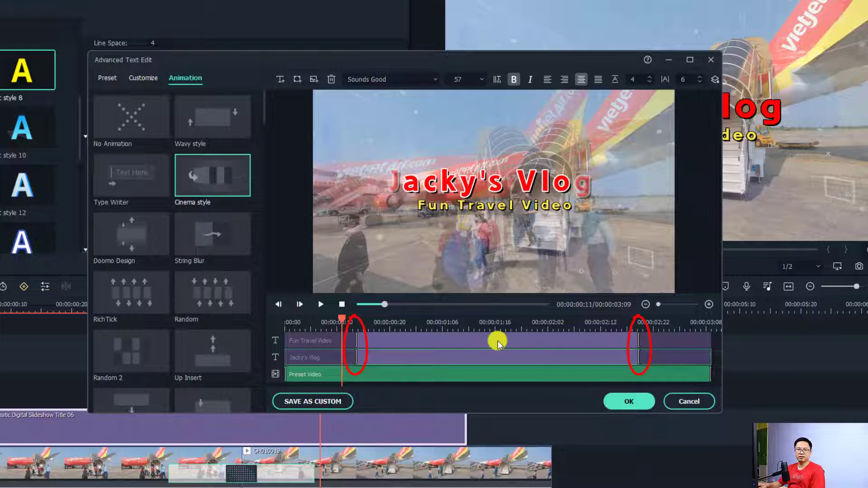
pyautogui.click(357, 341)
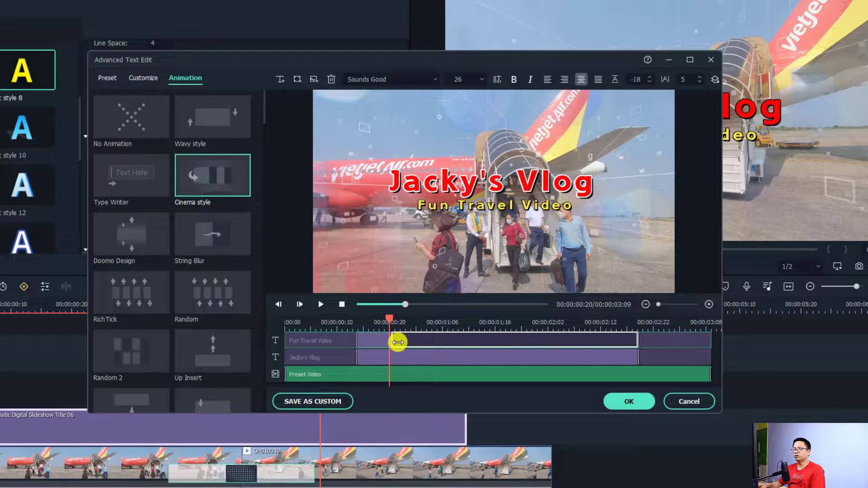
pyautogui.moveTo(346, 341); pyautogui.dragTo(325, 338)
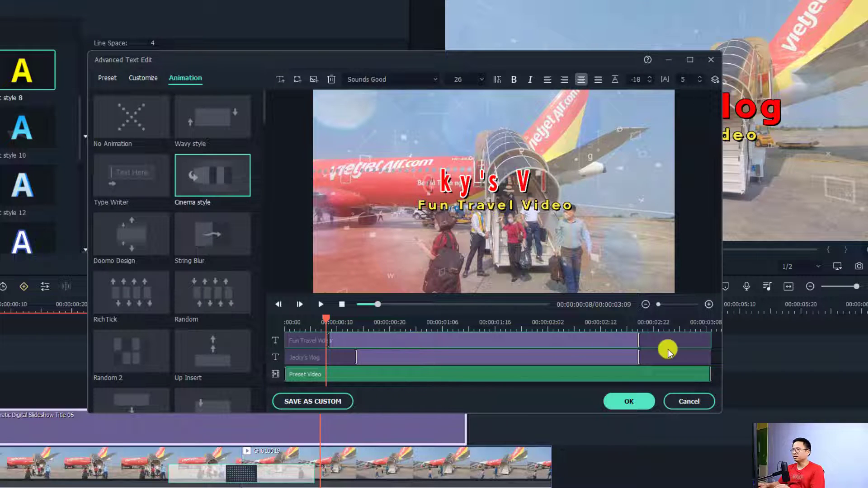
pyautogui.moveTo(638, 343); pyautogui.dragTo(670, 342)
pyautogui.click(352, 358)
pyautogui.moveTo(324, 358); pyautogui.dragTo(336, 358)
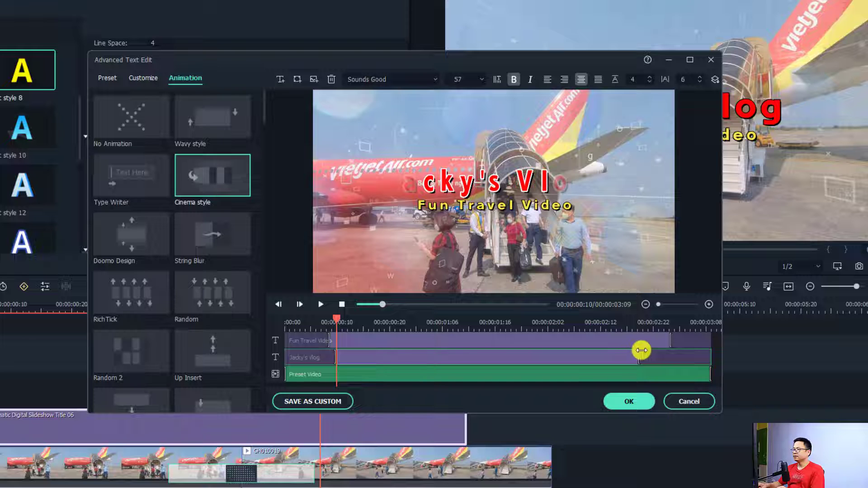
pyautogui.moveTo(639, 354); pyautogui.dragTo(654, 354)
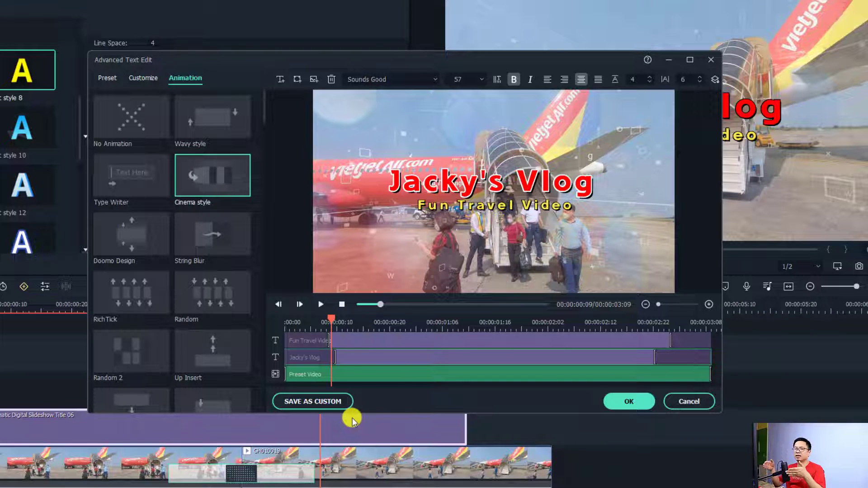
# - Save the title as a custom template named 'My title template' and close Advanced Text Edit
pyautogui.click(300, 403)
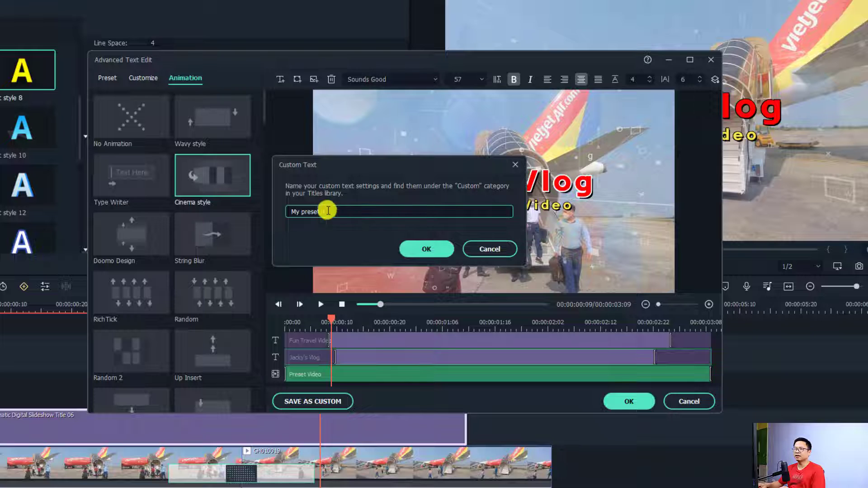
pyautogui.moveTo(329, 211); pyautogui.dragTo(272, 195)
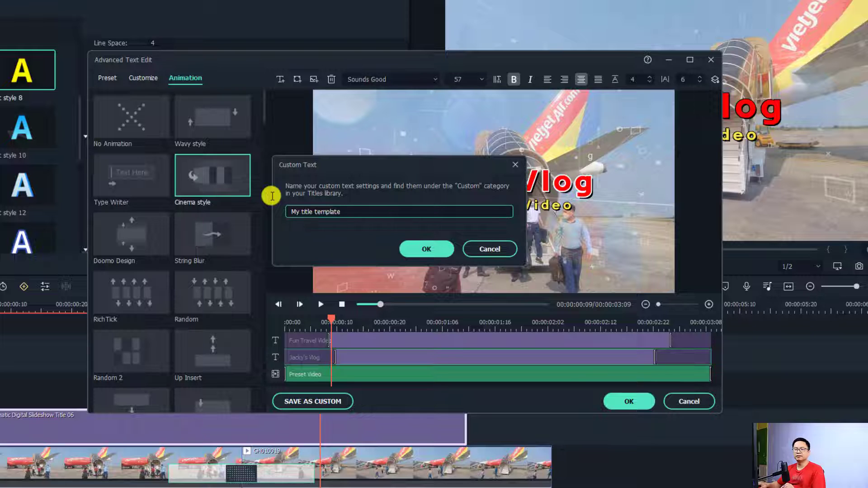
pyautogui.click(427, 249)
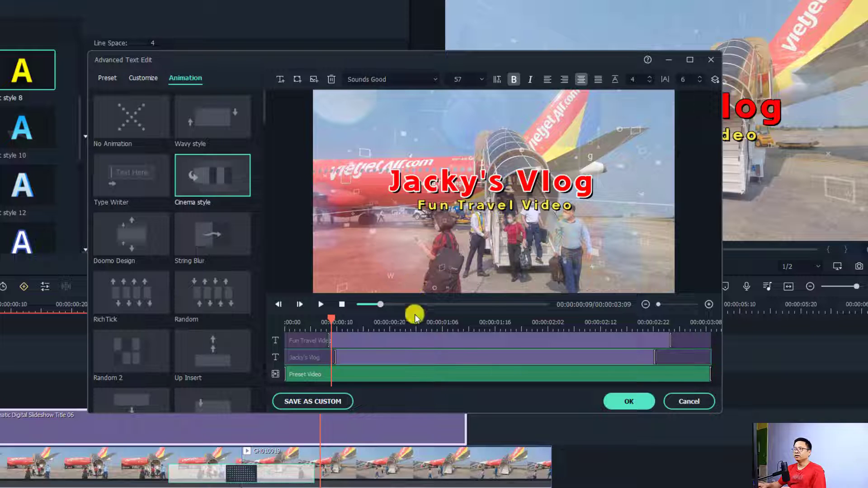
pyautogui.click(618, 402)
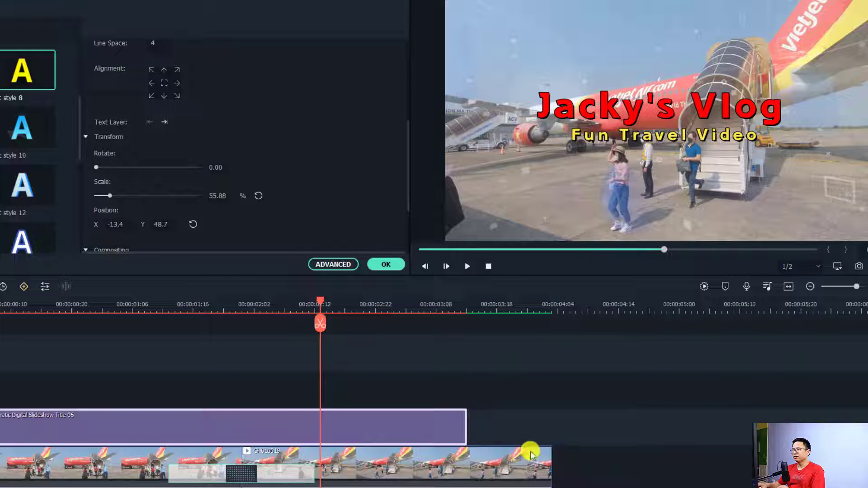
# - Close the title settings panel and play back the animated vlog title over the footage
pyautogui.click(164, 121)
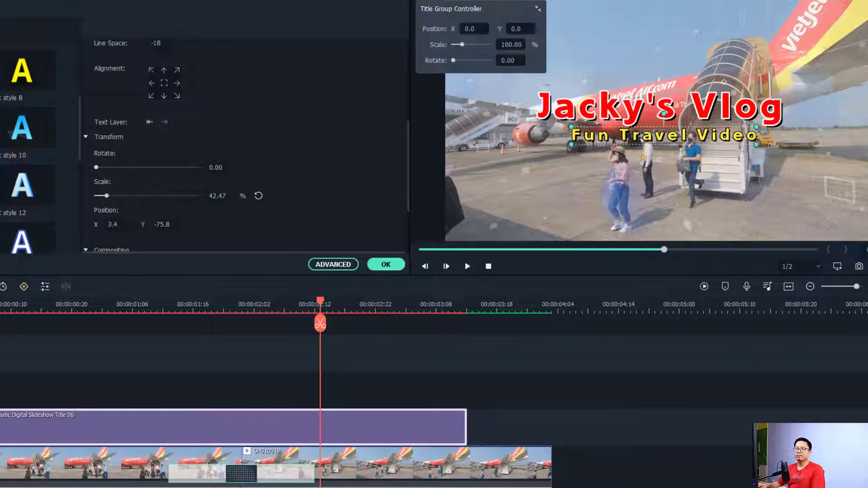
pyautogui.click(77, 378)
pyautogui.press('space')
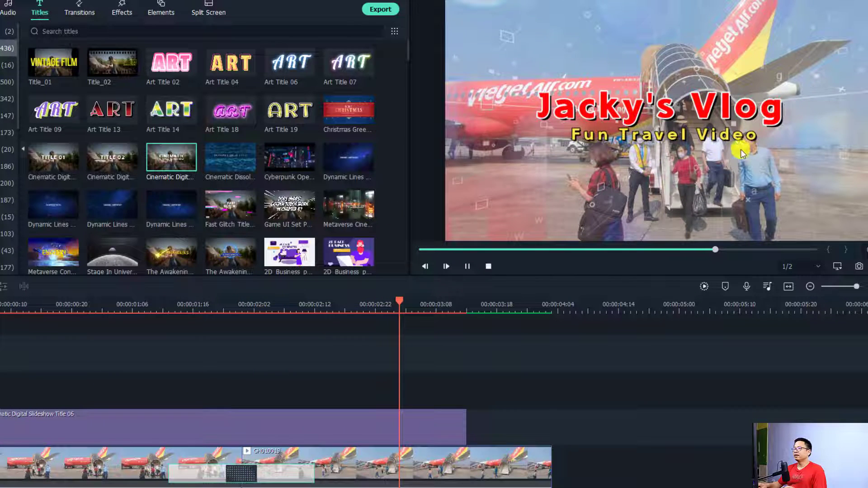
pyautogui.press('space')
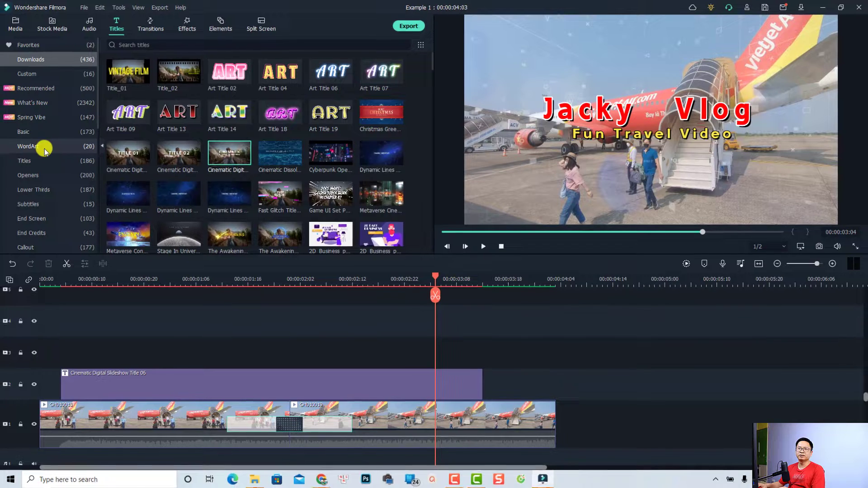
# - Browse Lower Thirds, Openers, Subtitles and End Credits titles, then set the playhead to 00:00:03:21
pyautogui.click(31, 193)
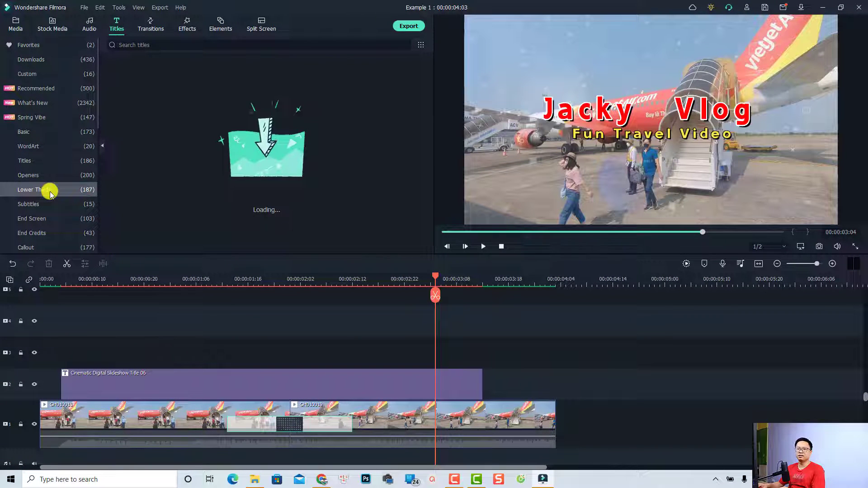
pyautogui.click(27, 174)
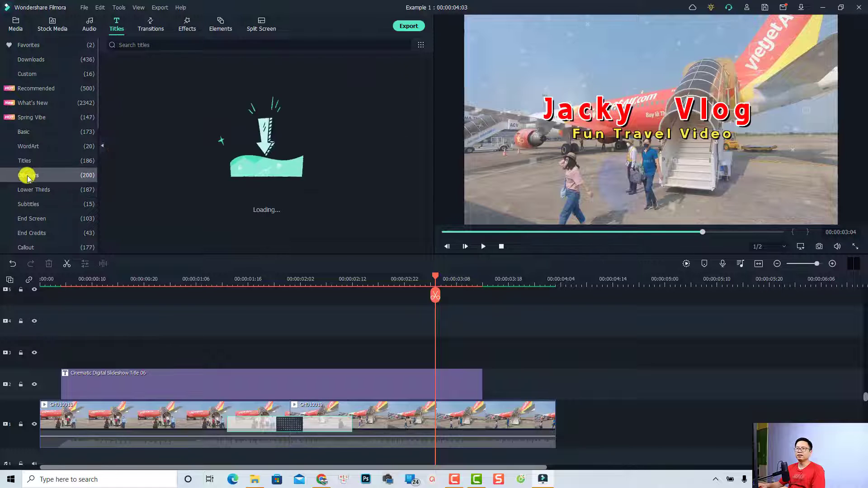
pyautogui.click(30, 205)
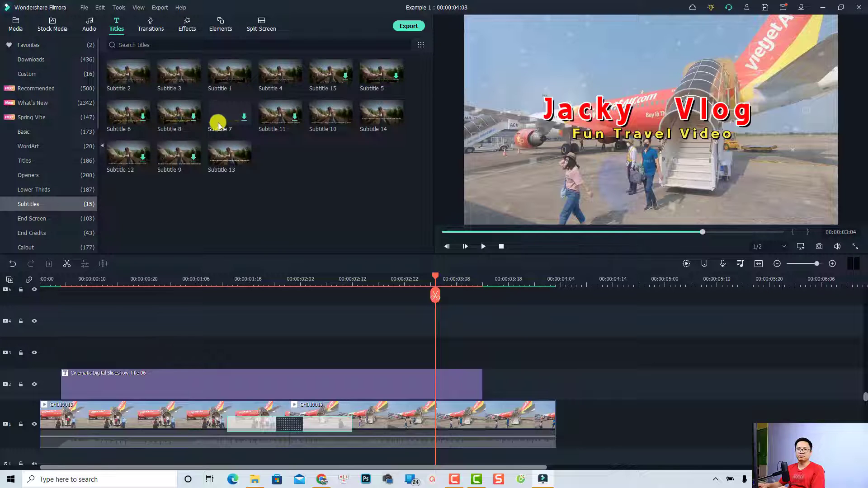
pyautogui.click(31, 231)
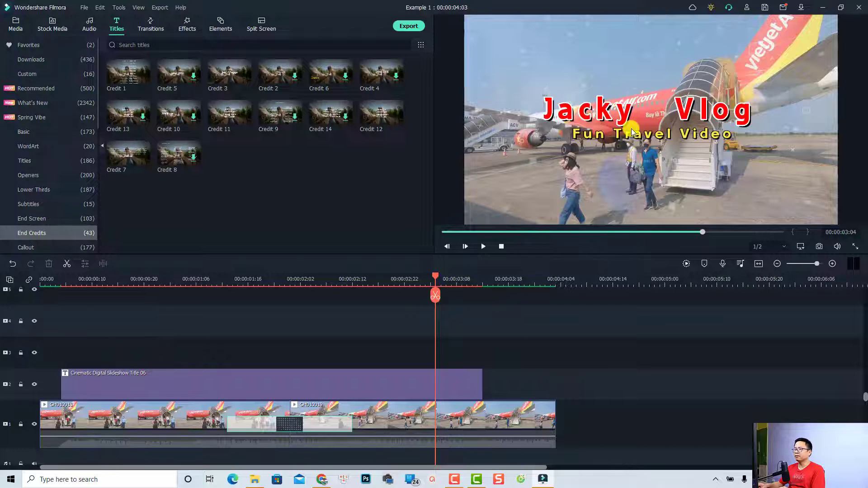
pyautogui.click(525, 279)
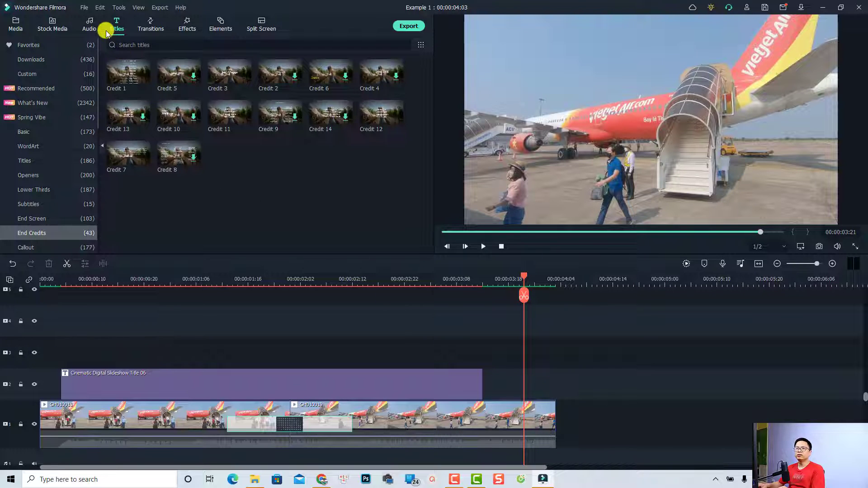
# - Add the custom 'My title template' to track 2 at 00:00:03:21 and play the timeline
pyautogui.click(32, 75)
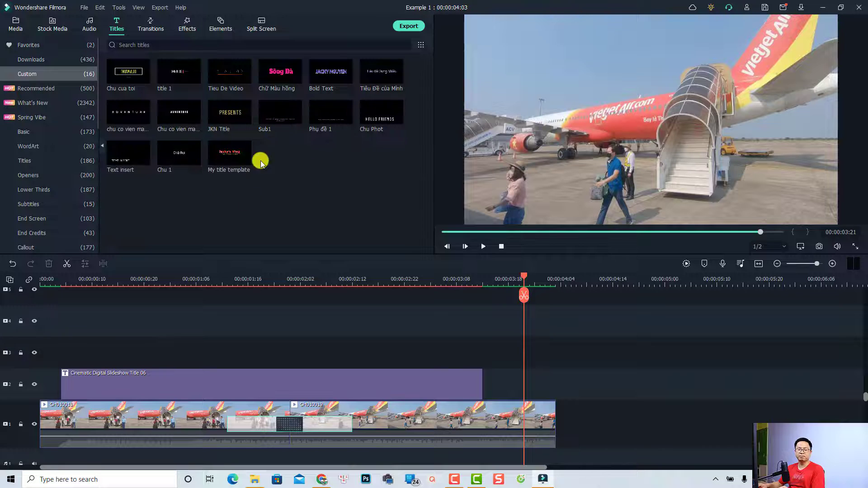
pyautogui.moveTo(231, 161)
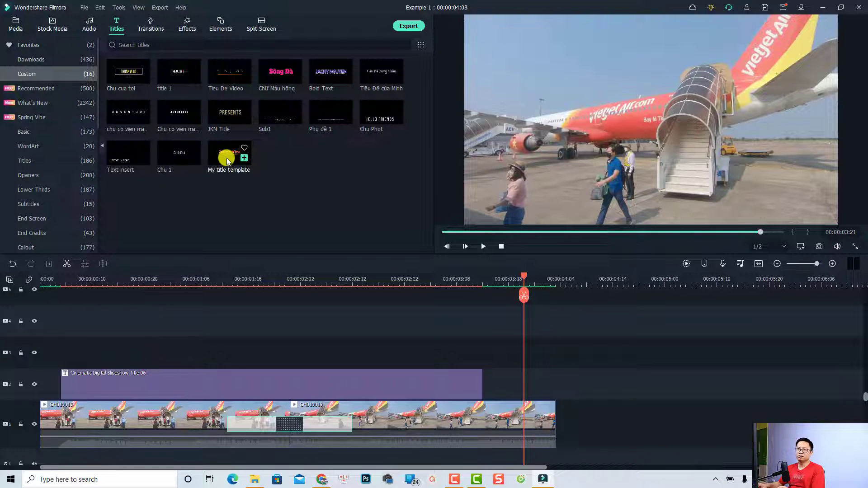
pyautogui.moveTo(394, 332); pyautogui.dragTo(538, 380)
pyautogui.click(622, 356)
pyautogui.press('space')
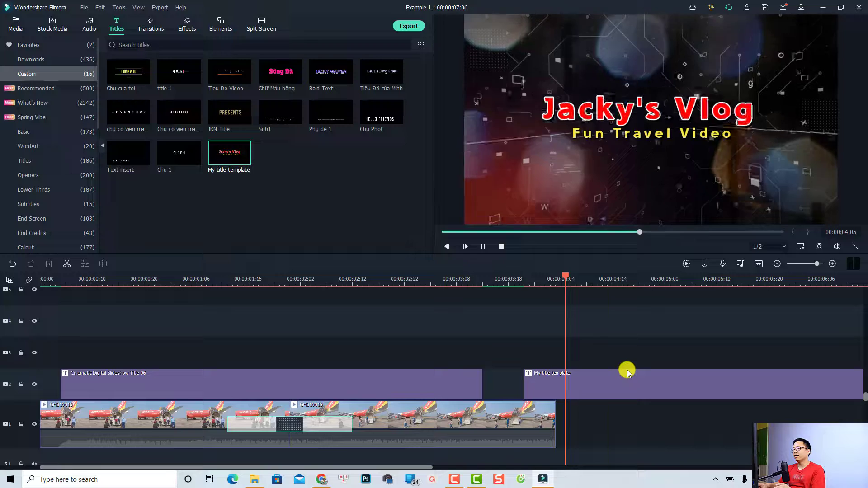